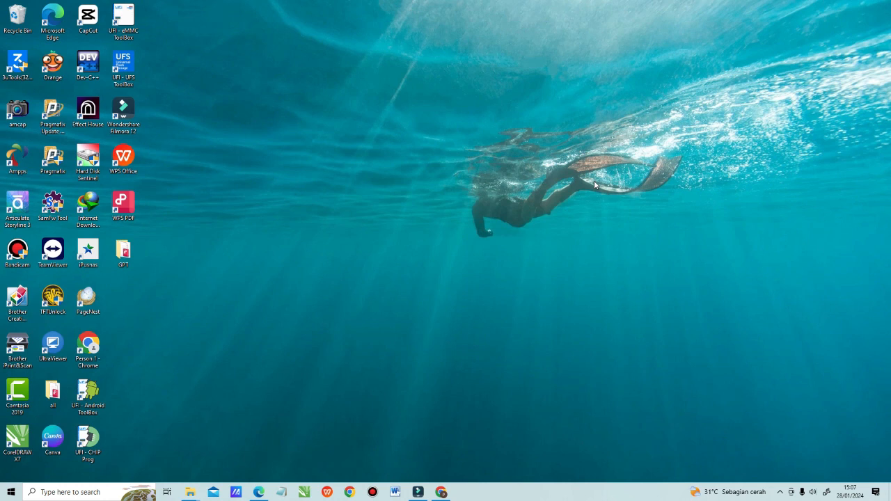
Step: Switch to Microsoft Word and enter the centred headings "PART III" and "FORMATTING" on two lines
{"action": "left_click", "coordinate": [395, 493]}
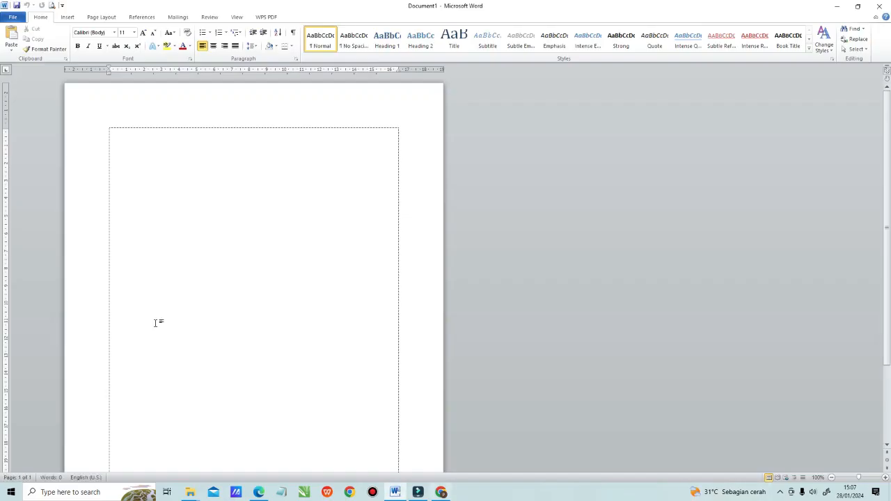
{"action": "key", "text": "ctrl+e"}
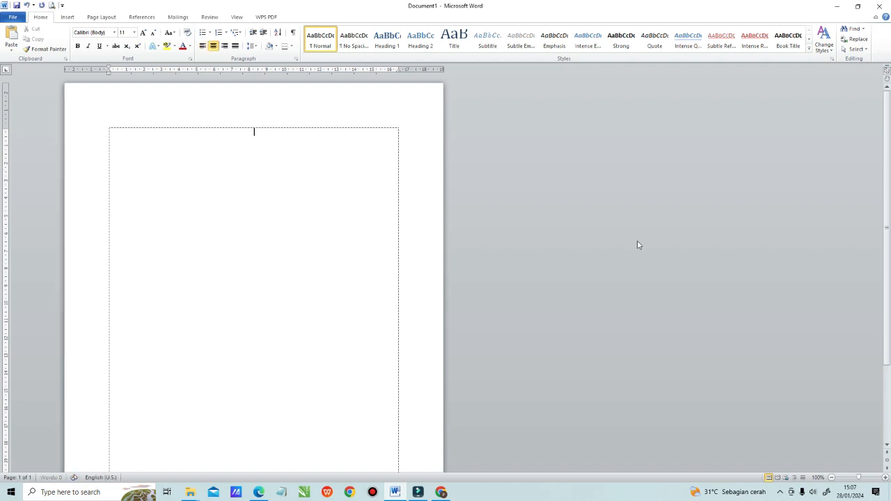
{"action": "type", "text": "PART III"}
{"action": "key", "text": "Return"}
{"action": "type", "text": "FORMATTING"}
Step: Add a justified line below the headings reading "KARAKTER, ABJAD, SIMBOL, ANGKA."
{"action": "key", "text": "Return"}
{"action": "left_click", "coordinate": [235, 46]}
{"action": "type", "text": "KARAKTER,"}
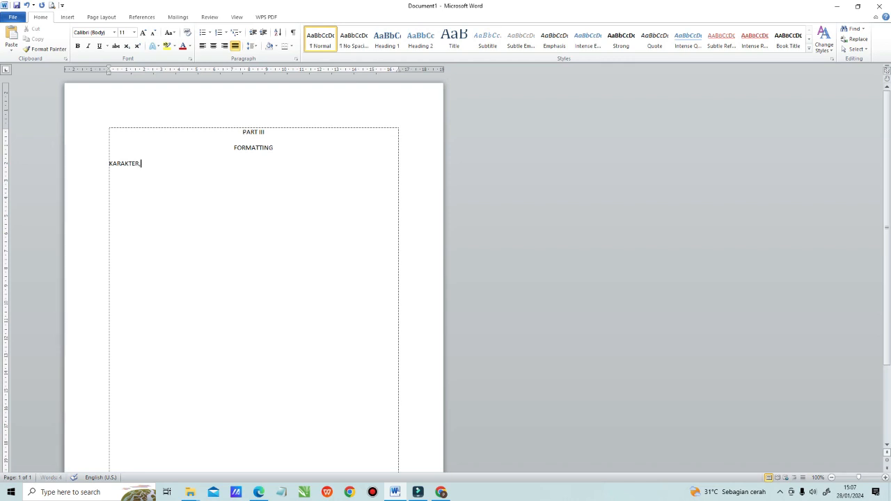
{"action": "type", "text": " ABJAD, SIMBOL, ANGKA"}
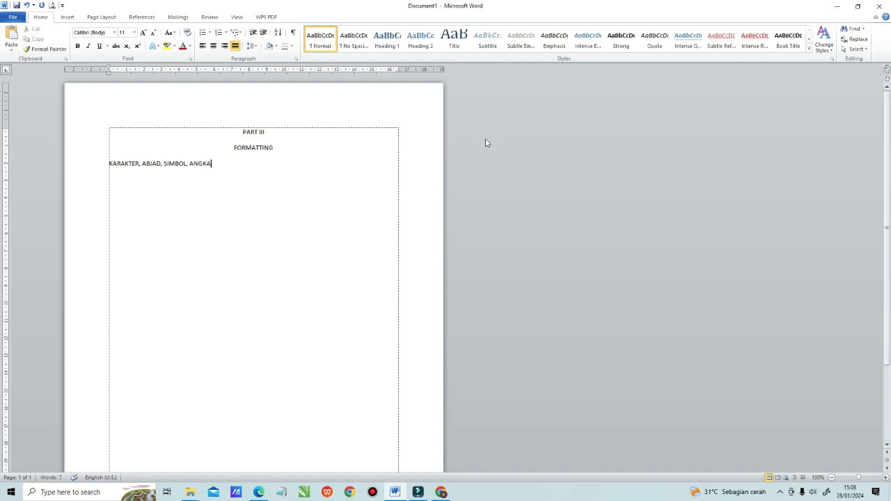
{"action": "left_click", "coordinate": [109, 164]}
{"action": "left_click", "coordinate": [221, 162]}
{"action": "type", "text": ". "}
{"action": "type", "text": "TABL"}
{"action": "type", "text": "E"}
Step: Add the lines "TABLE" and "GAMBAR (PICTURE)" below the KARAKTER line
{"action": "key", "text": "Return"}
{"action": "type", "text": "GAMBAR (PICTURE"}
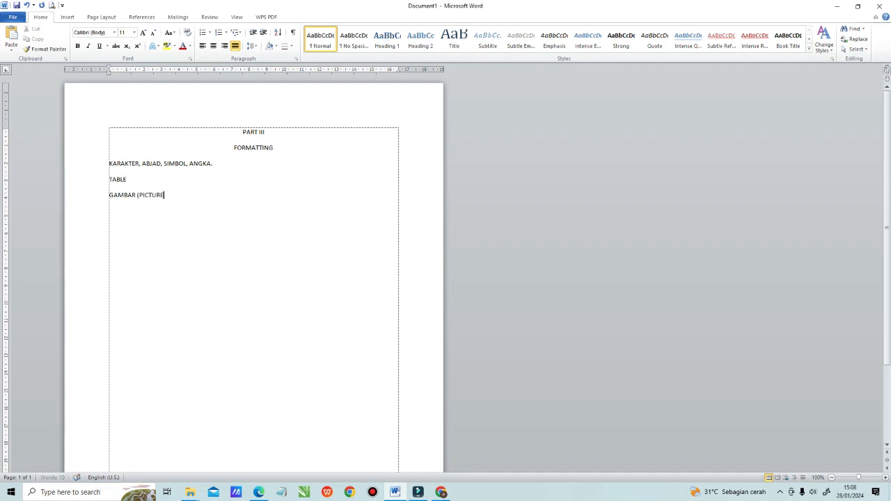
{"action": "type", "text": ")"}
Step: Change the TABLE line to read "TABEL (TABLE)"
{"action": "left_click", "coordinate": [135, 178]}
{"action": "key", "text": "BackSpace"}
{"action": "key", "text": "BackSpace"}
{"action": "type", "text": "EL (TABLLE)"}
{"action": "key", "text": "BackSpace"}
{"action": "key", "text": "BackSpace"}
{"action": "key", "text": "BackSpace"}
{"action": "type", "text": "E)"}
Step: Turn the KARAKTER, TABEL and GAMBAR lines into a numbered list
{"action": "left_click_drag", "start_coordinate": [108, 164], "coordinate": [188, 195]}
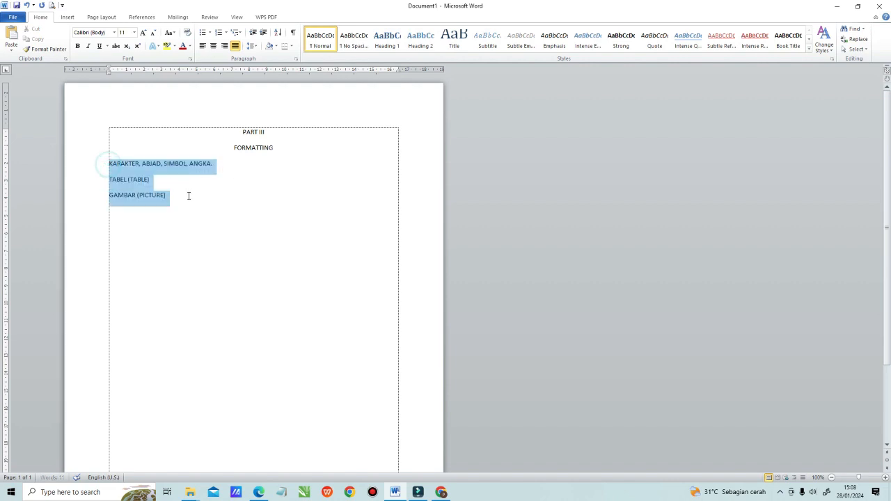
{"action": "left_click", "coordinate": [217, 32]}
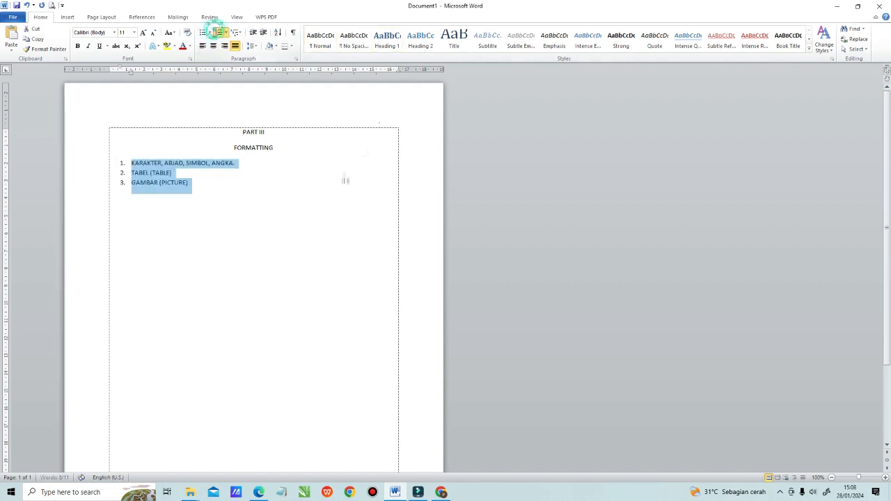
{"action": "left_click", "coordinate": [213, 185]}
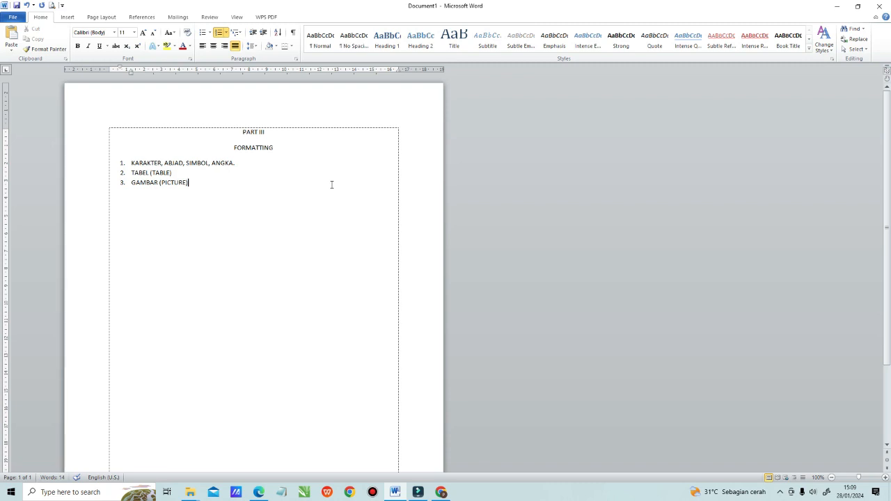
Step: End the numbered list, leave a blank line and add the line "EFEK(BOLD, ITALIC, UNDERLINE)"
{"action": "key", "text": "Return"}
{"action": "key", "text": "Return"}
{"action": "key", "text": "Return"}
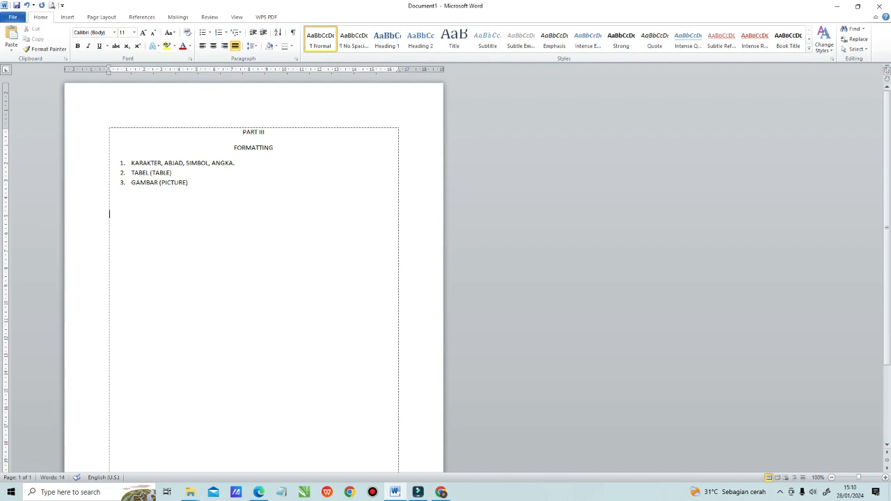
{"action": "type", "text": "EFEK("}
{"action": "type", "text": "BOLD, ITALIC"}
{"action": "type", "text": ", UNDERLINE)"}
Step: Add the line "FONT FACE/STYLE (JENIS)" below the EFEK line
{"action": "key", "text": "Return"}
{"action": "type", "text": "FOO"}
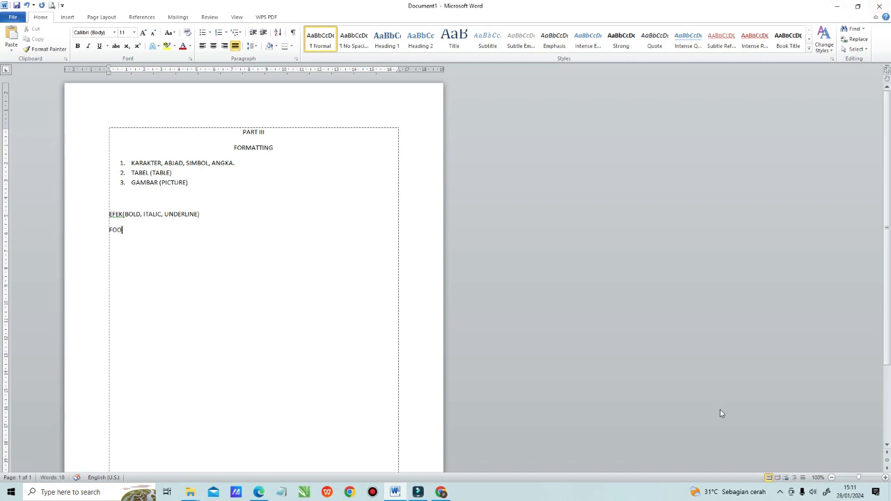
{"action": "key", "text": "BackSpace"}
{"action": "type", "text": "NT FACE/"}
{"action": "type", "text": "STYLE (JENIS)"}
Step: Add the lines "COLOR (WARNA)" and "SIZE (UKURAN)" below the font line
{"action": "key", "text": "Return"}
{"action": "type", "text": "COLOR (WARNA) "}
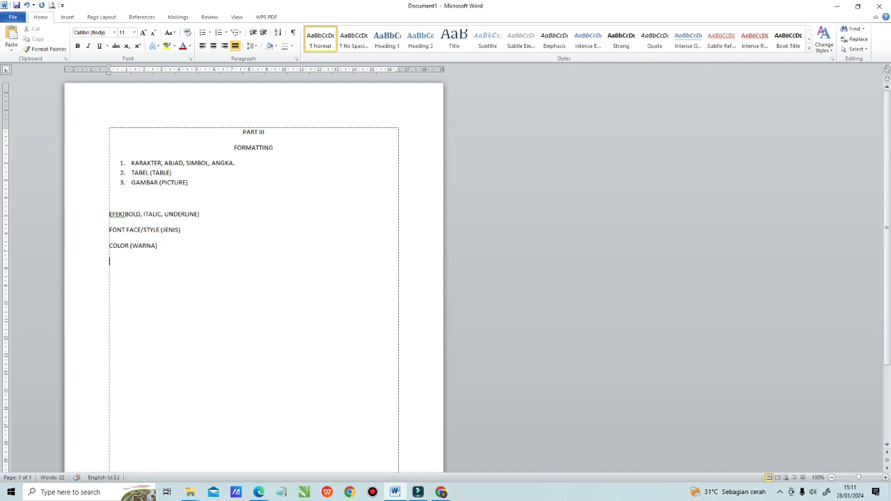
{"action": "type", "text": "SIZE (UKURAN)"}
Step: Leave a blank line after SIZE (UKURAN) and add the line "ALIGNMENT (PERATAAN TEKS)"
{"action": "key", "text": "Return"}
{"action": "key", "text": "Return"}
{"action": "type", "text": "ALIGNMENT"}
{"action": "type", "text": "9PERA"}
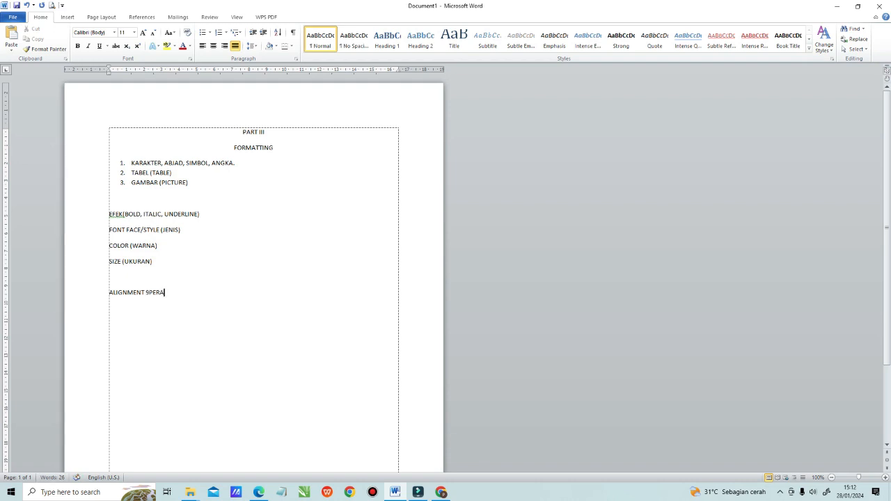
{"action": "key", "text": "Left"}
{"action": "key", "text": "Left"}
{"action": "key", "text": "BackSpace"}
{"action": "type", "text": "("}
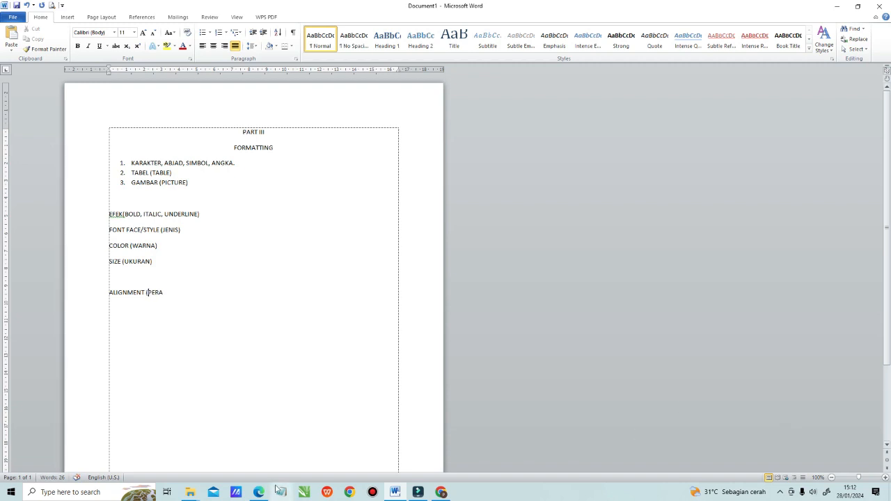
{"action": "left_click", "coordinate": [168, 294]}
{"action": "type", "text": "TAAN  TEKS)"}
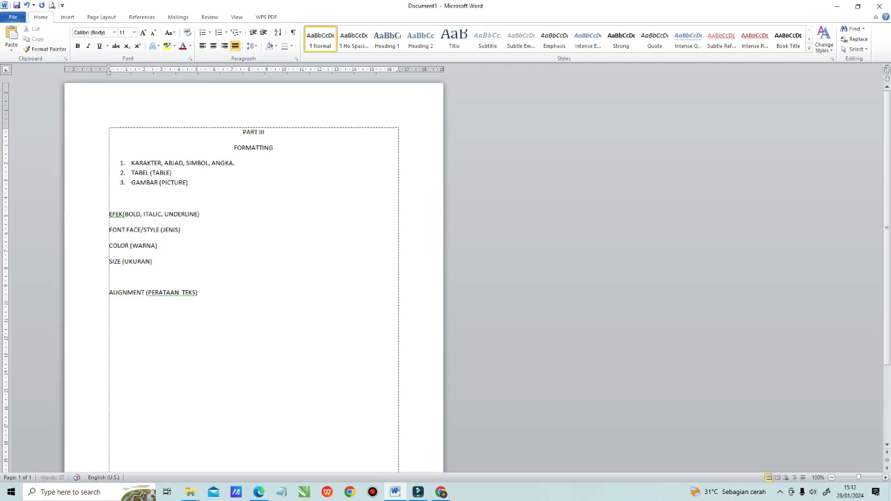
Step: Start a line under ALIGNMENT with a tab stop at about 1.5 cm and enter "RATA KANAN" at it
{"action": "key", "text": "Return"}
{"action": "left_click", "coordinate": [136, 71]}
{"action": "key", "text": "Tab"}
{"action": "type", "text": "RATAA KANAN"}
{"action": "left_click", "coordinate": [157, 308]}
{"action": "left_click", "coordinate": [156, 308]}
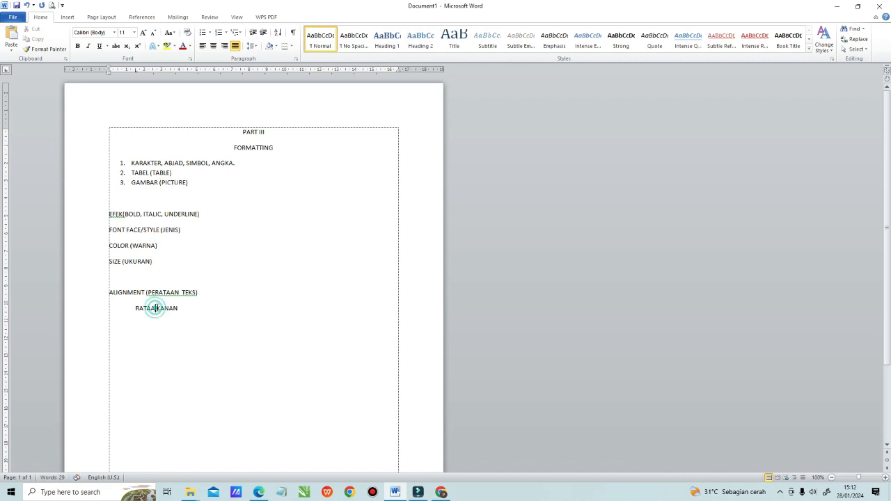
{"action": "key", "text": "BackSpace"}
Step: Add a second tab stop at about 7.5 cm on the RATA KANAN line and enter "- CTRL + R" there
{"action": "left_click", "coordinate": [189, 309]}
{"action": "left_click", "coordinate": [241, 69]}
{"action": "type", "text": "- CTRL"}
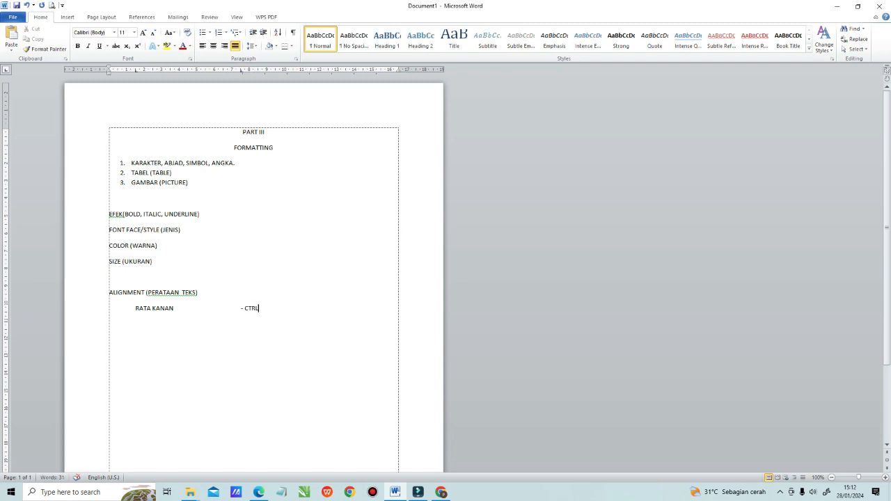
{"action": "type", "text": " + R"}
Step: Add a tabbed line with "RATA KIRI" and its shortcut "- CTRL + L"
{"action": "key", "text": "Return"}
{"action": "key", "text": "Tab"}
{"action": "type", "text": "RATA KIRI"}
{"action": "key", "text": "Tab"}
{"action": "type", "text": "- CTRL + L"}
Step: Add a tabbed line with "RATA TENGAH" and its shortcut "- CTRL + E"
{"action": "key", "text": "Return"}
{"action": "key", "text": "Tab"}
{"action": "type", "text": "RATA TENGAH\t- CTRL"}
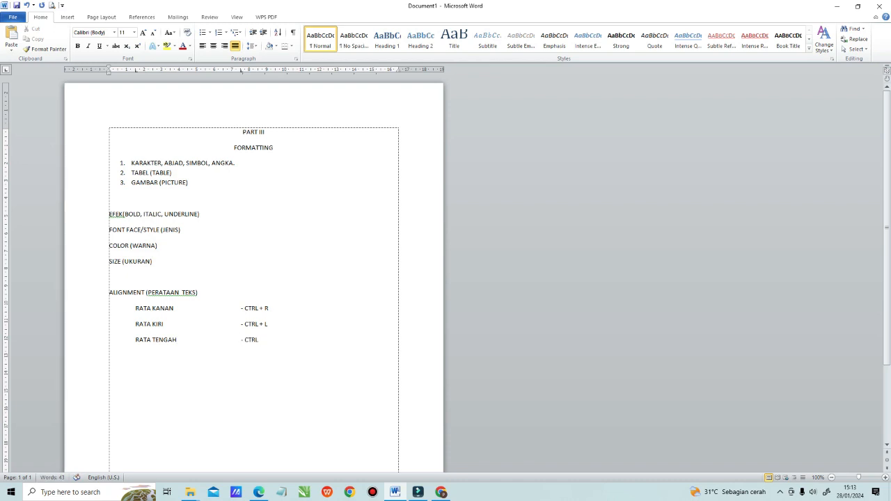
{"action": "type", "text": " + E"}
Step: Add a tabbed line with "RATA KIRI/KANAN" and its shortcut "- CTRL + J"
{"action": "key", "text": "Return"}
{"action": "type", "text": "RI/KANAN"}
{"action": "key", "text": "Tab"}
{"action": "key", "text": "Tab"}
{"action": "key", "text": "Tab"}
{"action": "type", "text": "- CTRLL"}
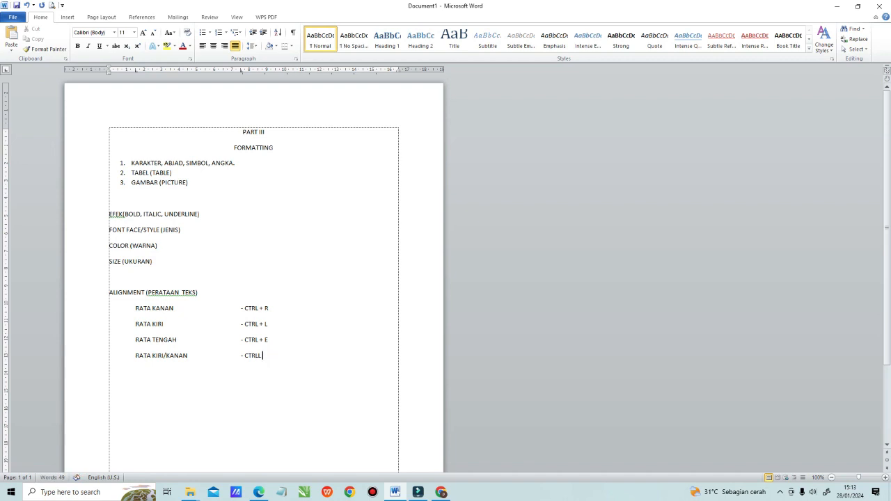
{"action": "type", "text": "+ J"}
{"action": "left_click", "coordinate": [259, 355]}
{"action": "left_click", "coordinate": [276, 362]}
Step: Set a tab stop at about 7.5 cm on the EFEK line and enter the shortcut "- CTRL + B" there
{"action": "left_click", "coordinate": [223, 209]}
{"action": "mouse_move", "coordinate": [270, 70]}
{"action": "left_mouse_down"}
{"action": "mouse_move", "coordinate": [251, 74]}
{"action": "mouse_move", "coordinate": [240, 91]}
{"action": "mouse_move", "coordinate": [242, 77]}
{"action": "left_mouse_up"}
{"action": "type", "text": "CT"}
{"action": "type", "text": "TTTR"}
{"action": "key", "text": "BackSpace"}
Step: Extend the EFEK line's shortcuts with ", CTRL + I, CTRL + U"
{"action": "key", "text": "BackSpace"}
{"action": "key", "text": "BackSpace"}
{"action": "key", "text": "BackSpace"}
{"action": "key", "text": "BackSpace"}
{"action": "type", "text": "RL + B, CTRL + I, CCTRL + U"}
{"action": "left_click", "coordinate": [299, 213]}
{"action": "key", "text": "BackSpace"}
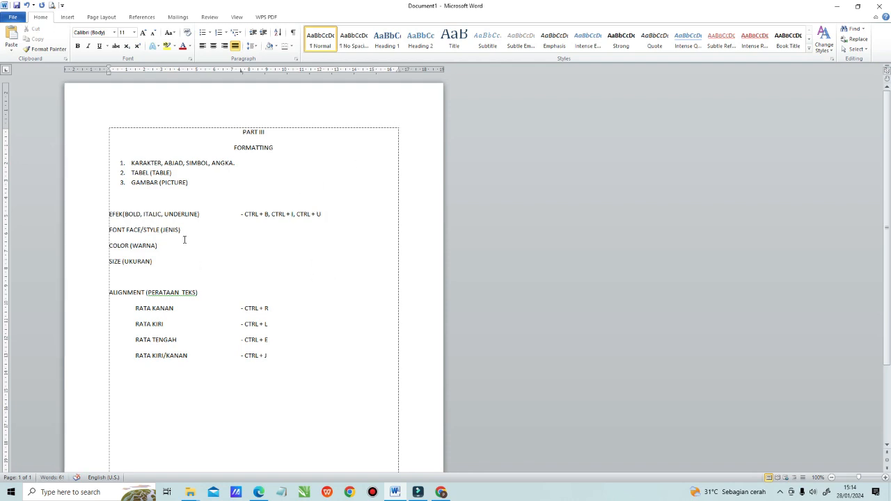
Step: Set a tab stop at about 7.5 cm on the FONT FACE/STYLE line and enter "- CTRL + SHIFT + F" there
{"action": "left_click", "coordinate": [192, 231]}
{"action": "left_click", "coordinate": [239, 73]}
{"action": "type", "text": "CTRL + SHIFT + F"}
Step: Copy the FONT FACE/STYLE line's shortcut "- CTRL + SHIFT + F" to the COLOR (WARNA) line at a tab stop of about 7.5 cm
{"action": "left_click", "coordinate": [165, 250]}
{"action": "left_click_drag", "start_coordinate": [241, 230], "coordinate": [292, 232]}
{"action": "key", "text": "ctrl+c"}
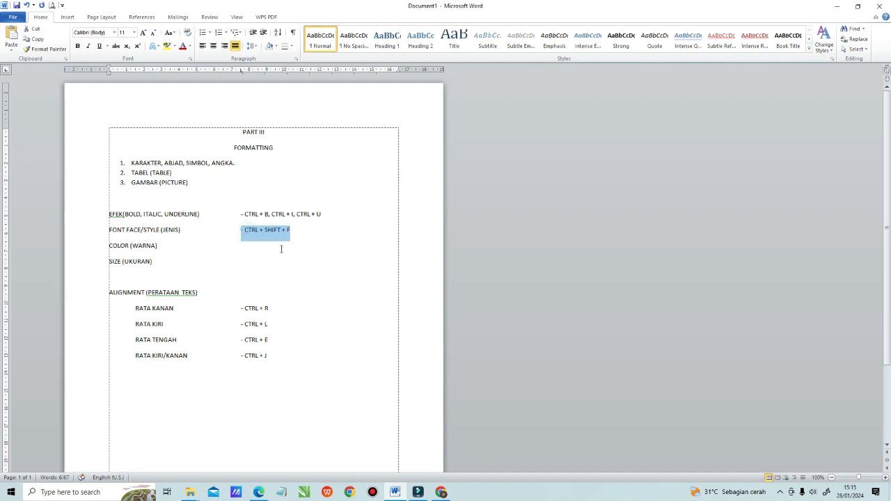
{"action": "left_click", "coordinate": [168, 249]}
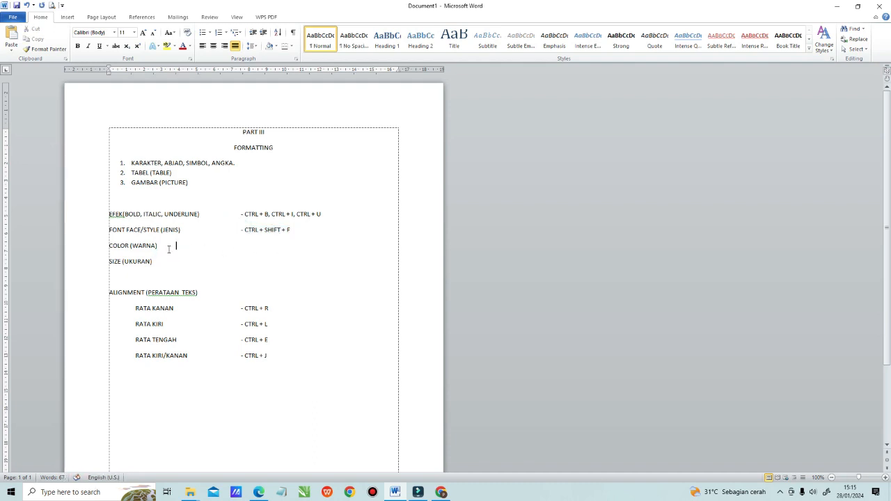
{"action": "key", "text": "Tab"}
{"action": "key", "text": "Tab"}
{"action": "key", "text": "Tab"}
{"action": "left_click", "coordinate": [240, 70]}
{"action": "type", "text": "-"}
{"action": "key", "text": "ctrl+v"}
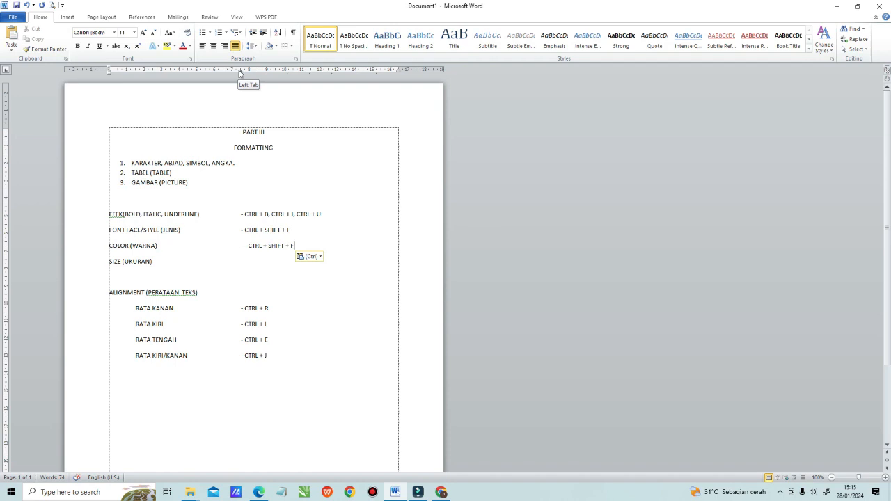
Step: Remove the duplicate hyphen in front of the COLOR (WARNA) line's shortcut
{"action": "key", "text": "Left"}
{"action": "key", "text": "Left"}
{"action": "key", "text": "Left"}
{"action": "left_click", "coordinate": [249, 246]}
{"action": "left_click", "coordinate": [249, 246]}
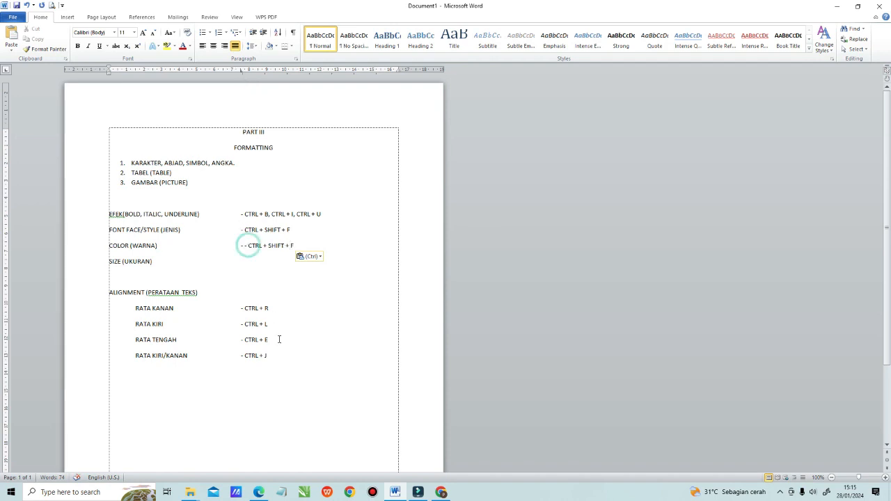
{"action": "key", "text": "BackSpace"}
{"action": "key", "text": "BackSpace"}
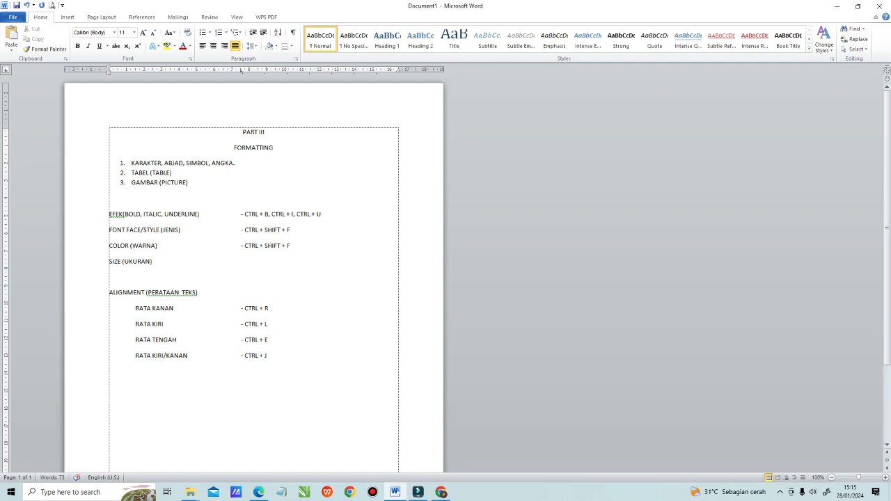
Step: Set a tab stop at about 7.5 cm on the SIZE (UKURAN) line and enter "- CTRL", moving it onto a new line below
{"action": "left_click", "coordinate": [156, 264]}
{"action": "left_click", "coordinate": [240, 72]}
{"action": "key", "text": "Tab"}
{"action": "type", "text": "- CTRL"}
{"action": "left_click", "coordinate": [241, 261]}
{"action": "key", "text": "Return"}
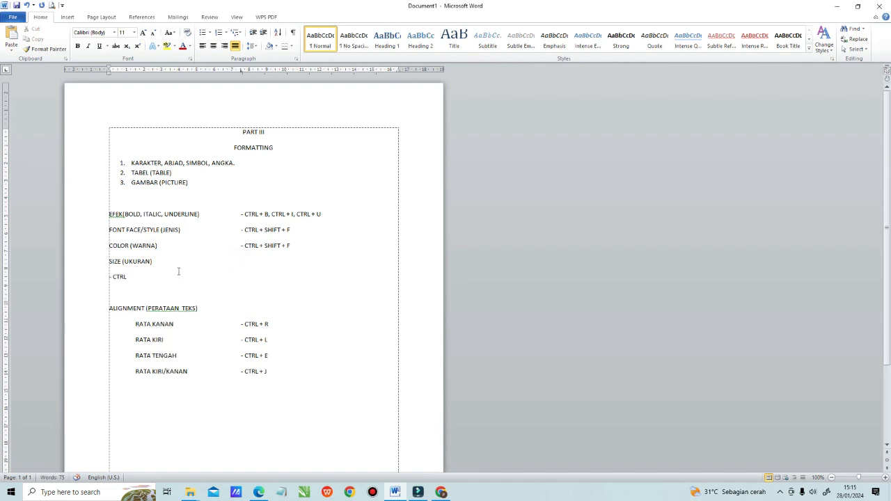
Step: Complete the line below SIZE (UKURAN) as "MENAMBAH UKURAN – CTRL + ]"
{"action": "type", "text": "MENAMBAH UKURAN"}
{"action": "left_click", "coordinate": [201, 278]}
{"action": "type", "text": "+ ]"}
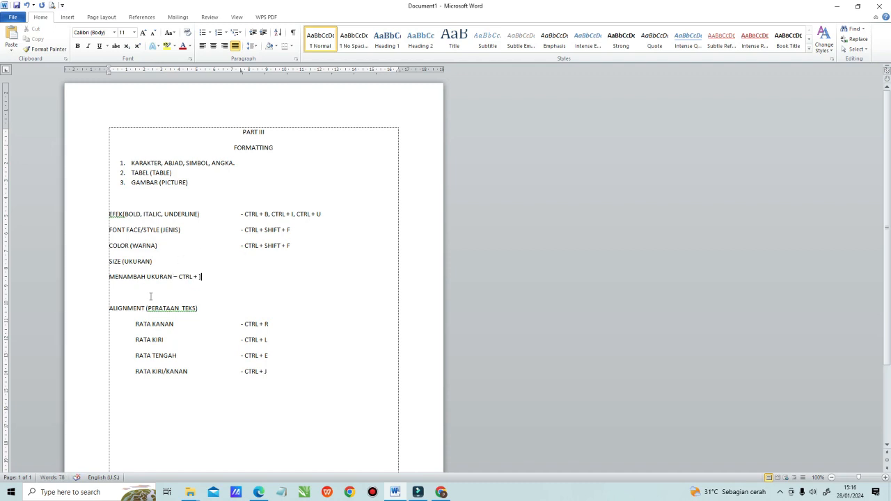
Step: Add a new line reading "MENGURANGI UKURAN -" below the MENAMBAH UKURAN line
{"action": "key", "text": "Return"}
{"action": "type", "text": "MENGURANGI"}
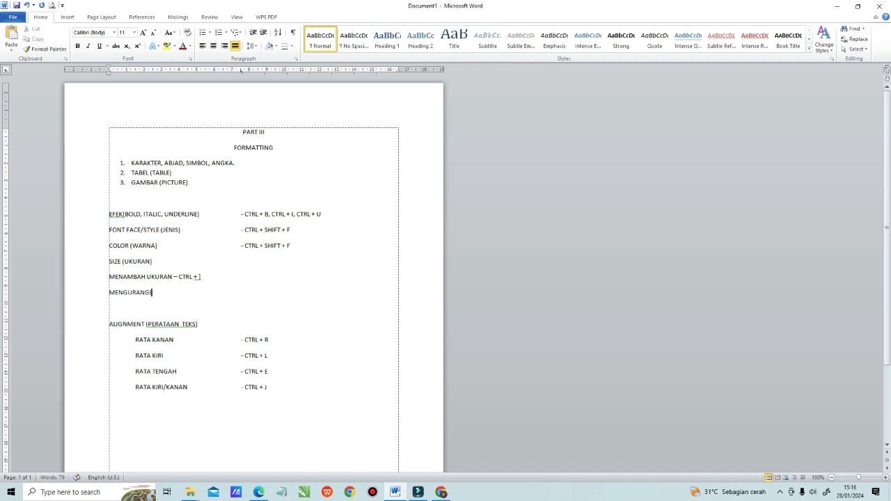
{"action": "type", "text": " UKURAN -"}
Step: Align the shortcut parts of the MENAMBAH UKURAN and MENGURANGI UKURAN lines to the tab stop
{"action": "left_click", "coordinate": [173, 277]}
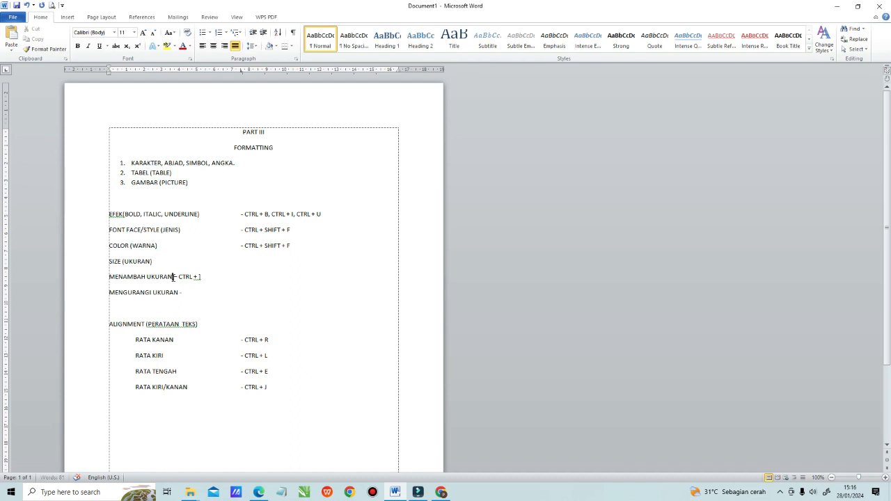
{"action": "key", "text": "Tab"}
{"action": "left_click", "coordinate": [180, 292]}
{"action": "key", "text": "Tab"}
{"action": "left_click", "coordinate": [256, 294]}
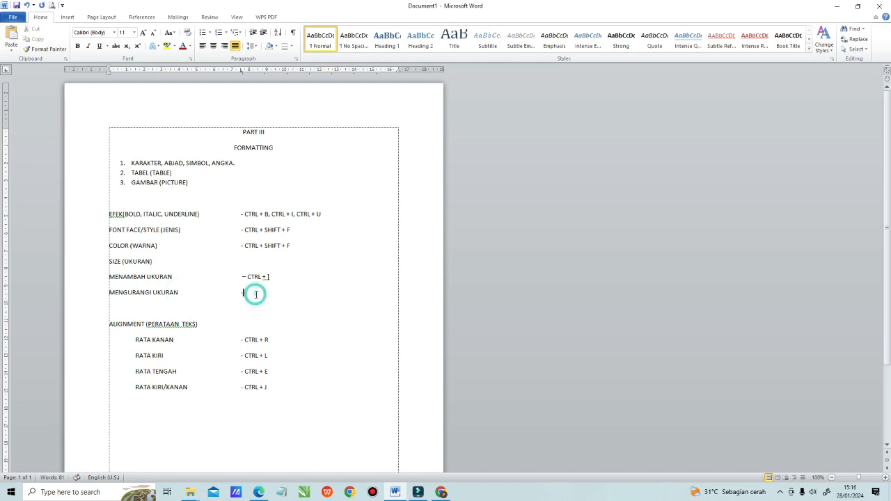
Step: Enter the shortcut "CTRL + [" after the hyphen on the MENGURANGI UKURAN line
{"action": "type", "text": "CTRL + ["}
{"action": "left_click", "coordinate": [244, 292]}
Step: Add the practice word "WAKTU" on a new line below the alignment list, leaving one blank line between
{"action": "scroll", "coordinate": [383, 203], "scroll_direction": "down", "scroll_amount": 2}
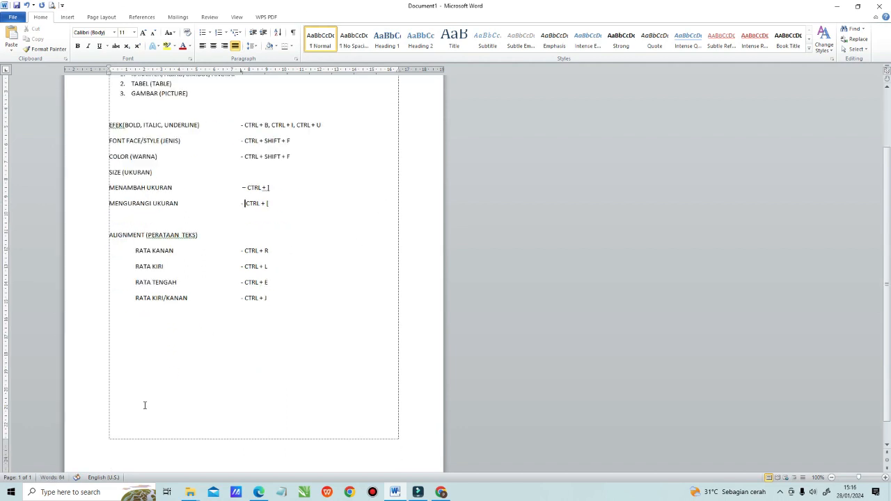
{"action": "left_click", "coordinate": [142, 355]}
{"action": "left_click", "coordinate": [322, 293]}
{"action": "left_click", "coordinate": [292, 306]}
{"action": "type", "text": "WAKTU"}
{"action": "scroll", "coordinate": [253, 367], "scroll_direction": "up", "scroll_amount": 2}
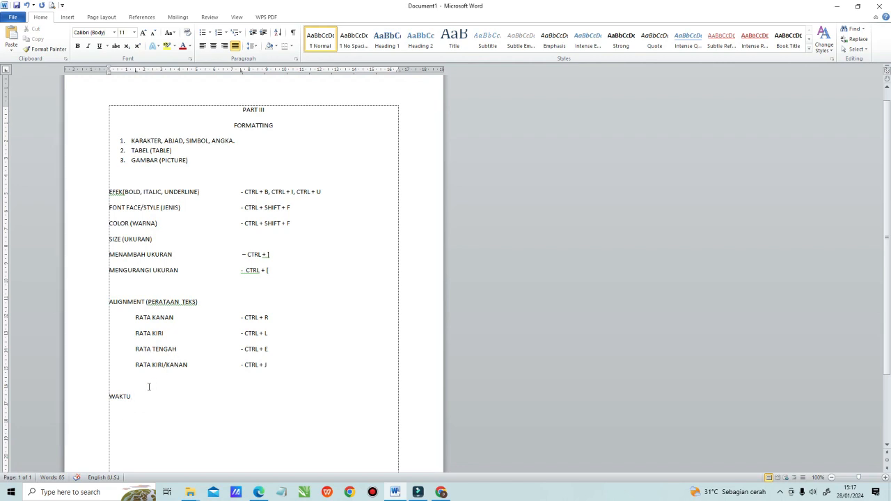
Step: Make the word WAKTU bold, italic and underlined
{"action": "left_click_drag", "start_coordinate": [109, 396], "coordinate": [134, 397]}
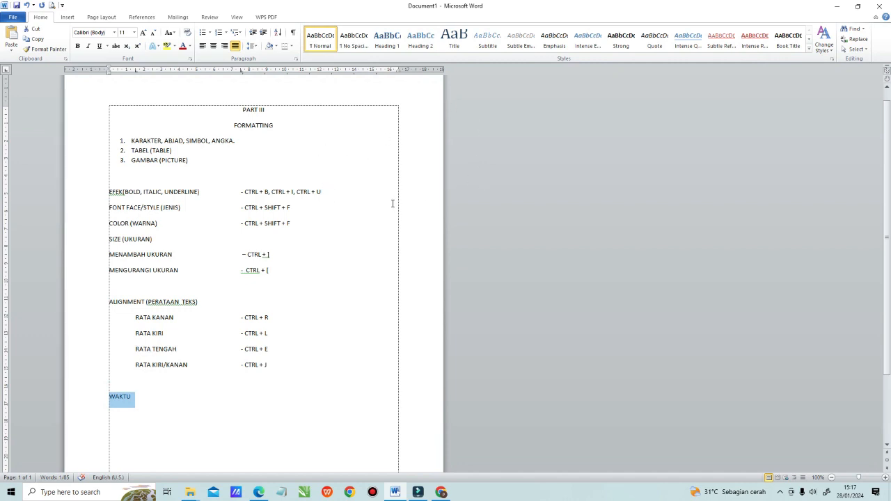
{"action": "key", "text": "ctrl+b"}
{"action": "key", "text": "ctrl+i"}
{"action": "type", "text": "I"}
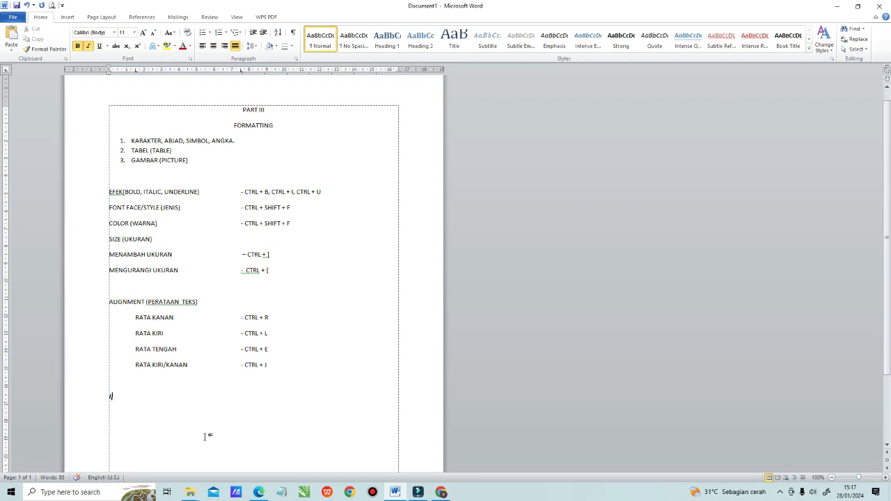
{"action": "key", "text": "ctrl+z"}
{"action": "key", "text": "ctrl+u"}
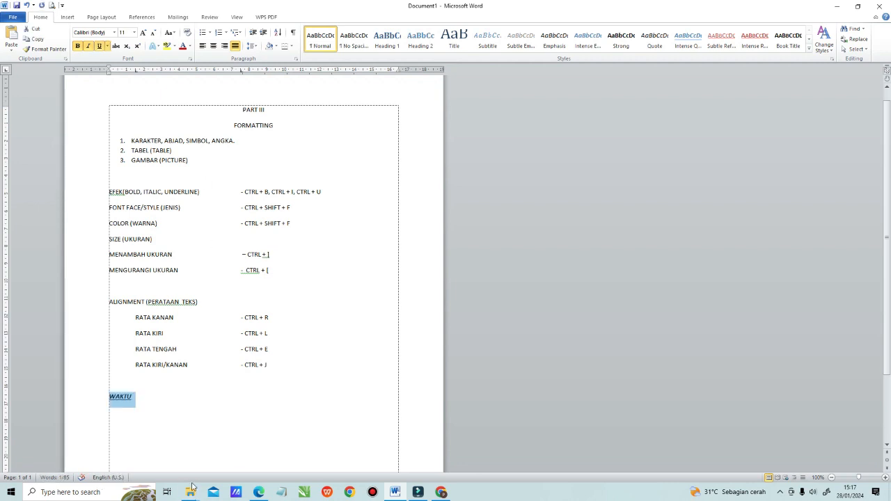
Step: Undo a series of recent edits and redo them up to WAKTU's bold and italic formatting, leaving out the underline
{"action": "key", "text": "ctrl+z"}
{"action": "key", "text": "ctrl+z"}
{"action": "key", "text": "ctrl+z"}
{"action": "key", "text": "ctrl+z"}
{"action": "key", "text": "ctrl+z"}
{"action": "key", "text": "ctrl+z"}
{"action": "key", "text": "ctrl+y"}
{"action": "key", "text": "ctrl+y"}
{"action": "key", "text": "ctrl+y"}
{"action": "key", "text": "ctrl+y"}
{"action": "key", "text": "ctrl+y"}
{"action": "key", "text": "ctrl+y"}
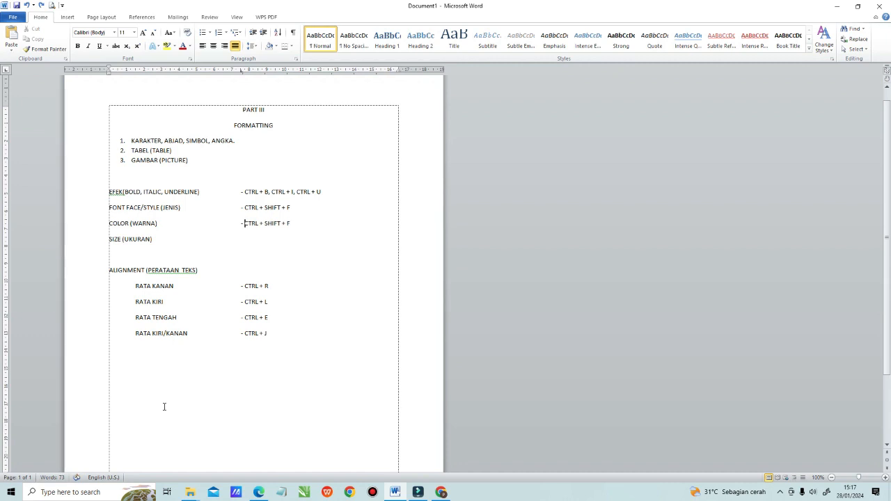
{"action": "key", "text": "ctrl+y"}
{"action": "key", "text": "ctrl+y"}
{"action": "key", "text": "ctrl+y"}
{"action": "key", "text": "ctrl+y"}
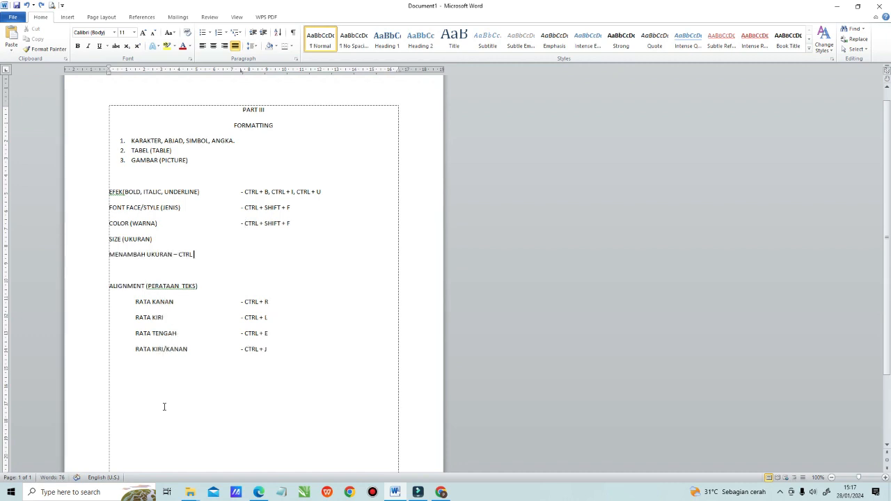
{"action": "key", "text": "ctrl+y"}
{"action": "key", "text": "ctrl+y"}
{"action": "key", "text": "ctrl+y"}
{"action": "key", "text": "ctrl+y"}
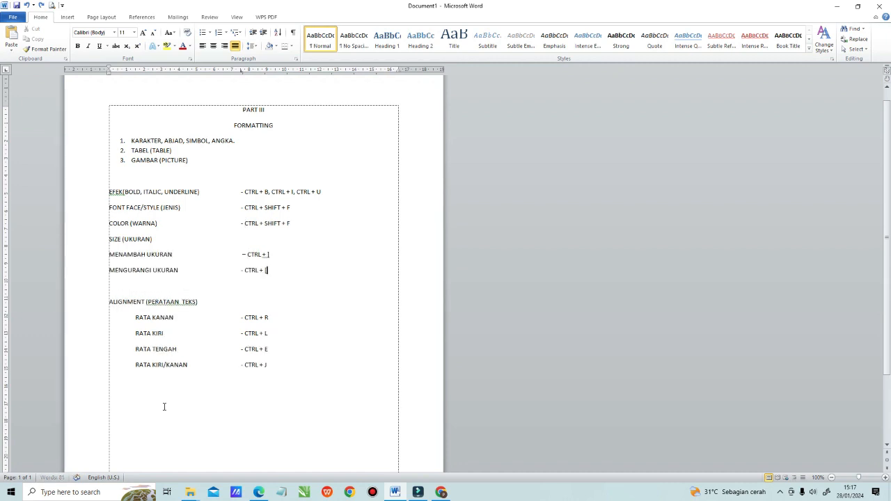
{"action": "key", "text": "ctrl+y"}
{"action": "key", "text": "ctrl+y"}
{"action": "key", "text": "ctrl+y"}
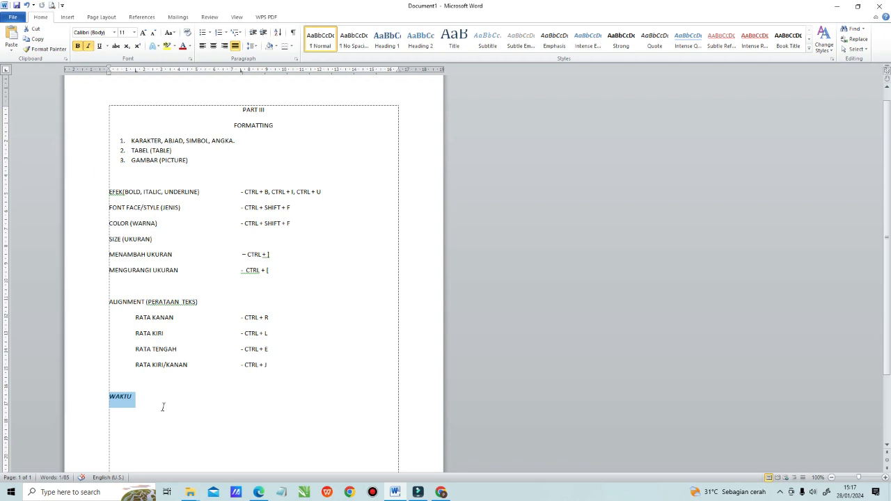
Step: Start a new line below WAKTU and turn off italic there
{"action": "left_click", "coordinate": [130, 411]}
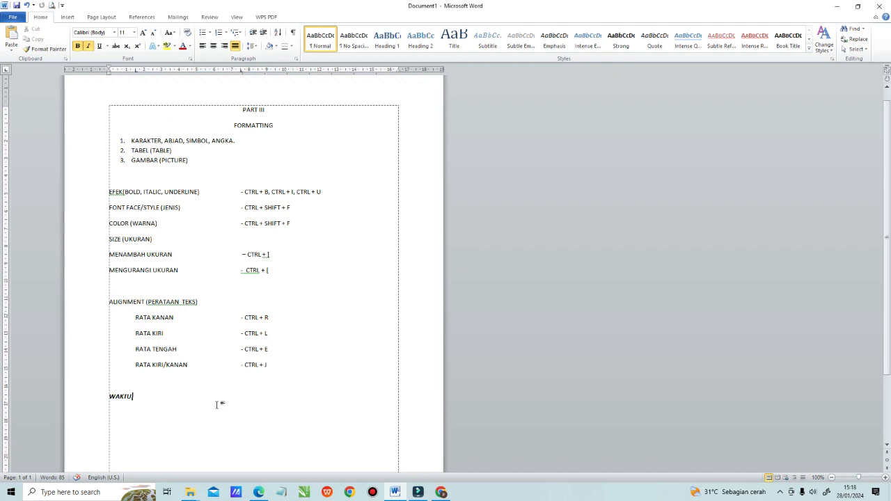
{"action": "left_click", "coordinate": [165, 382]}
{"action": "left_click", "coordinate": [132, 398]}
{"action": "left_click", "coordinate": [144, 398]}
{"action": "key", "text": "Return"}
{"action": "left_click", "coordinate": [88, 46]}
Step: Change the font of WAKTU to Arial Black in the Font dialog
{"action": "left_click_drag", "start_coordinate": [107, 396], "coordinate": [135, 397]}
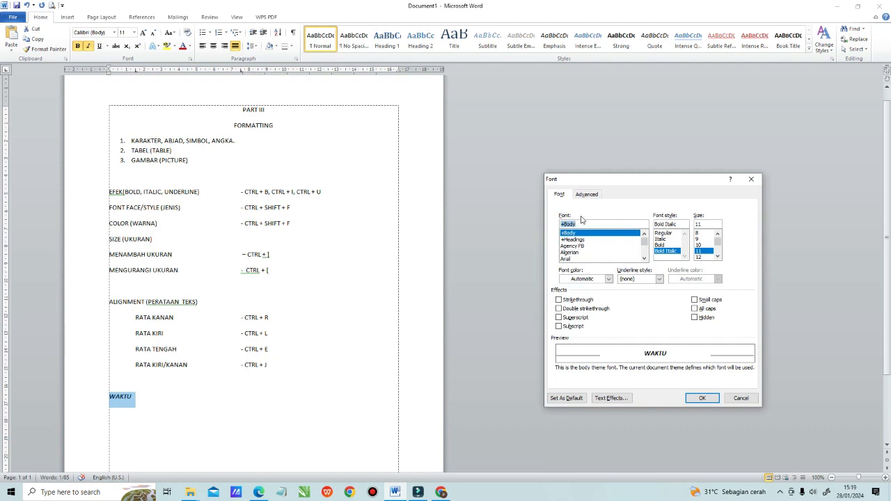
{"action": "left_click_drag", "start_coordinate": [625, 181], "coordinate": [435, 137]}
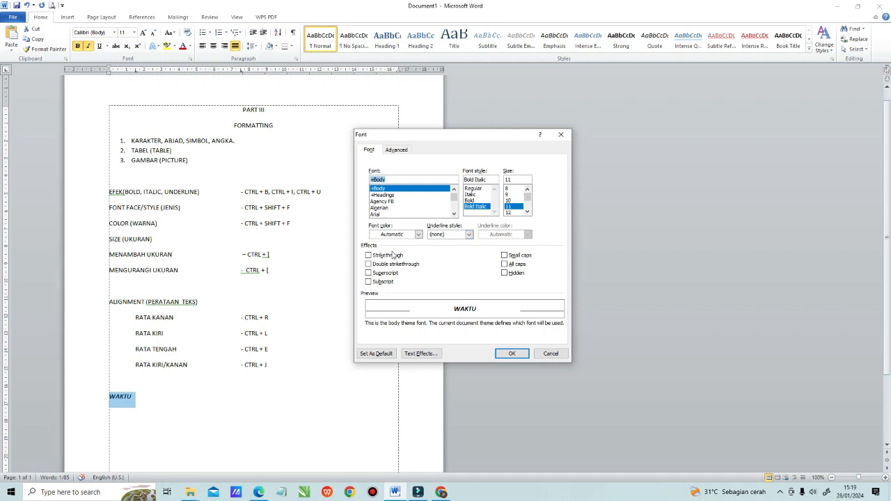
{"action": "left_click", "coordinate": [466, 236]}
{"action": "left_click", "coordinate": [464, 236]}
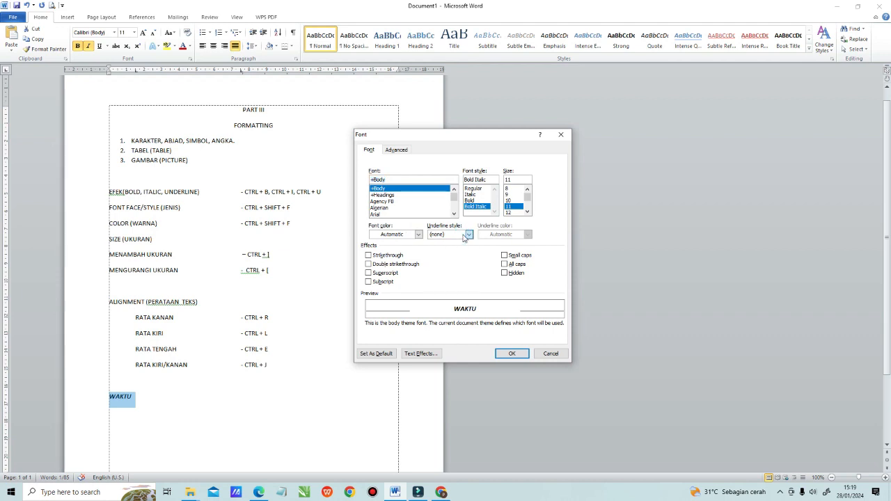
{"action": "left_click", "coordinate": [504, 234]}
{"action": "left_click", "coordinate": [454, 214]}
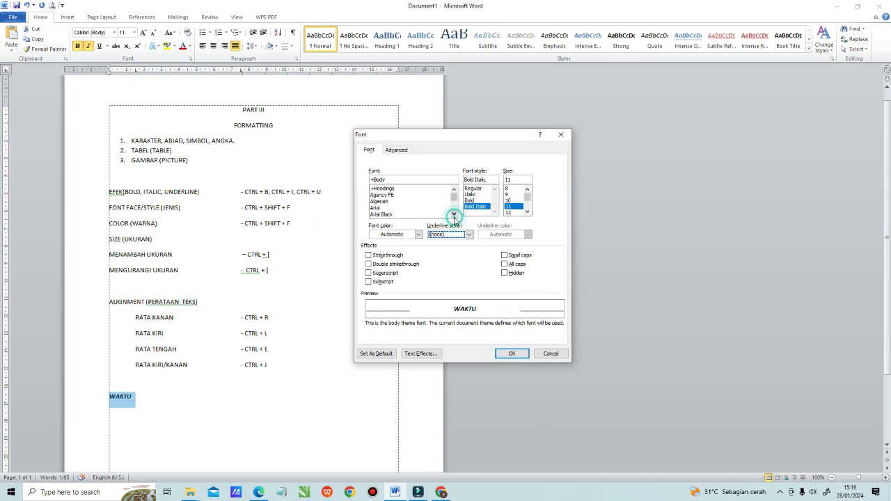
{"action": "left_click", "coordinate": [383, 214]}
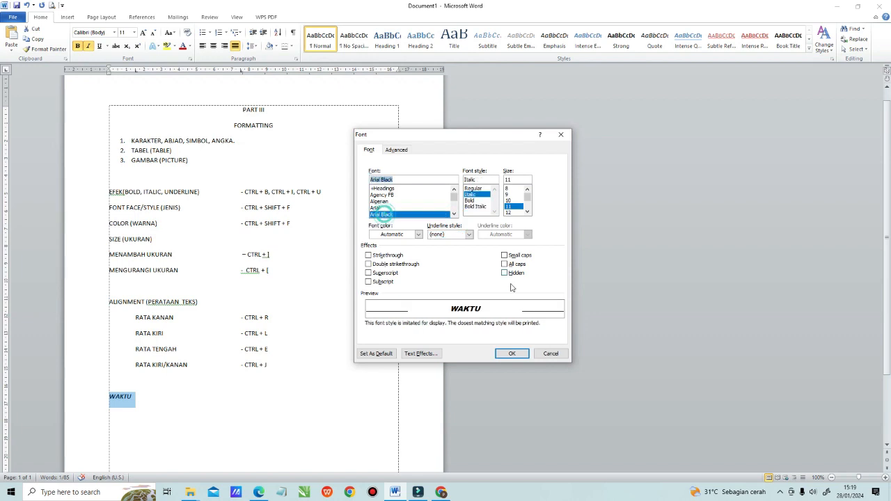
{"action": "left_click", "coordinate": [511, 354]}
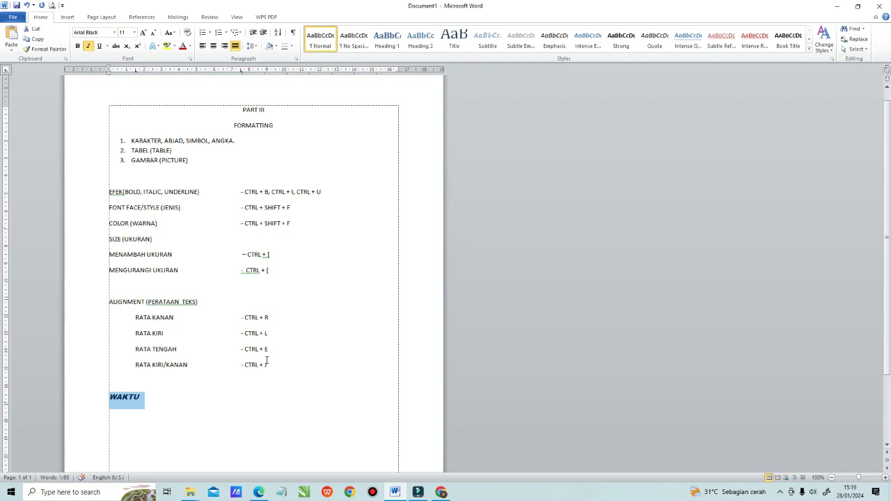
Step: Try to apply the standard blue font color to WAKTU through the Font dialog
{"action": "key", "text": "ctrl+shift+f"}
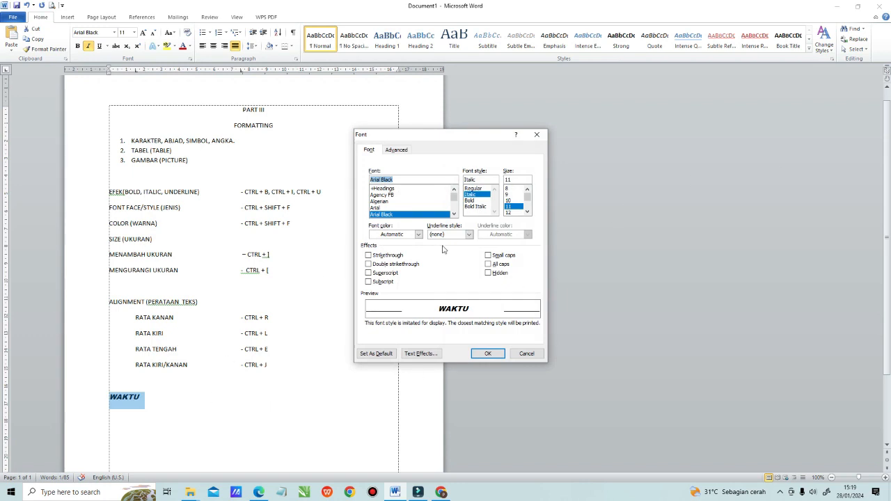
{"action": "left_click", "coordinate": [419, 234]}
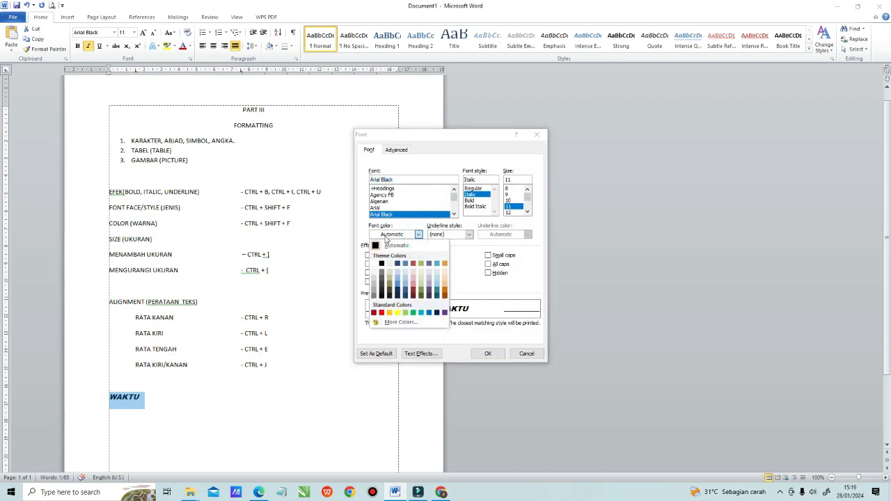
{"action": "left_click", "coordinate": [428, 312]}
{"action": "left_click", "coordinate": [487, 353]}
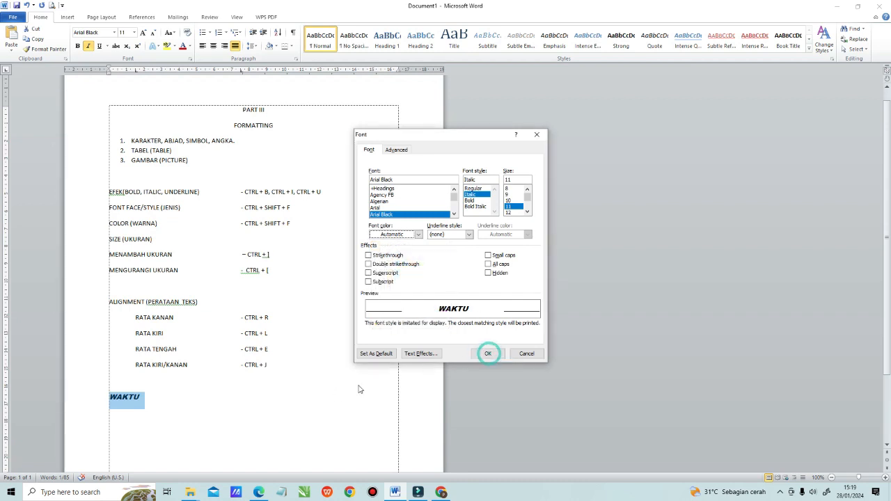
{"action": "left_click", "coordinate": [487, 354]}
{"action": "left_click", "coordinate": [210, 419]}
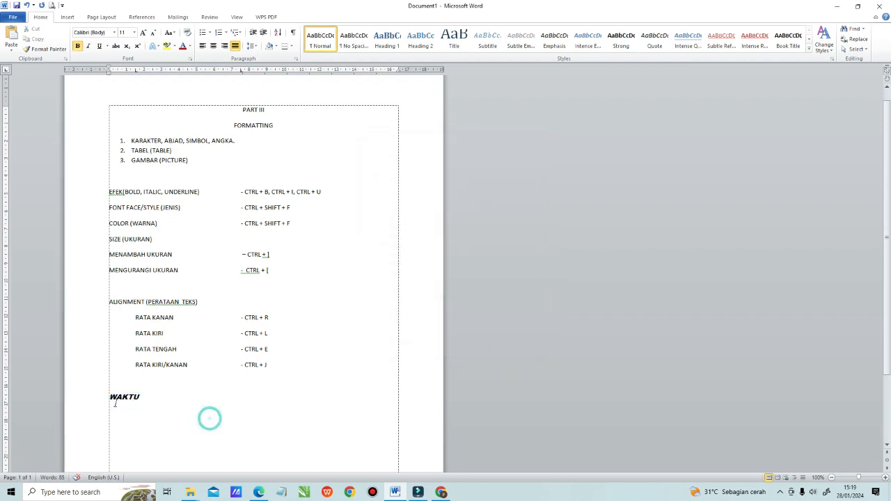
Step: Set WAKTU's font color to the standard blue
{"action": "left_click_drag", "start_coordinate": [110, 397], "coordinate": [152, 397]}
{"action": "key", "text": "ctrl+shift+f"}
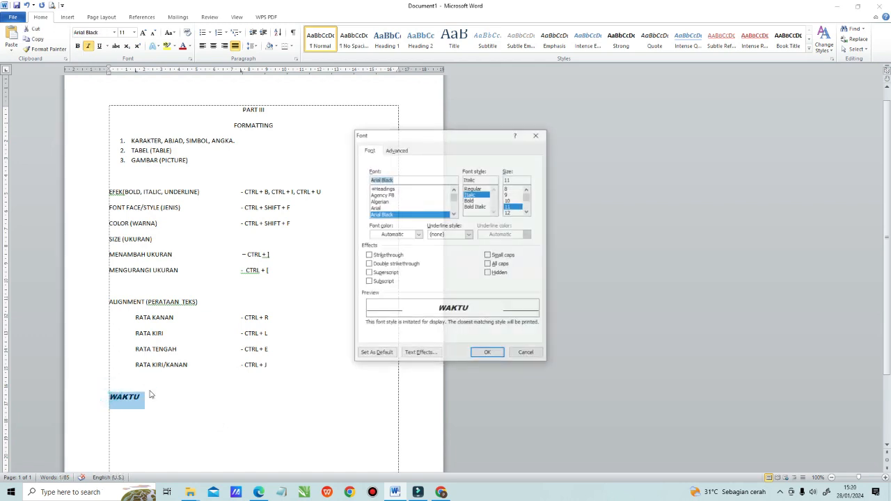
{"action": "left_click", "coordinate": [419, 234]}
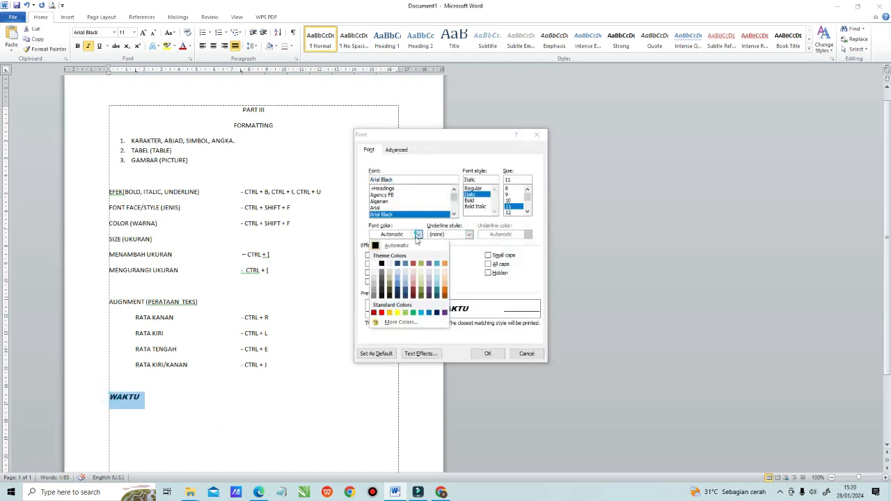
{"action": "left_click", "coordinate": [429, 312]}
{"action": "left_click", "coordinate": [489, 353]}
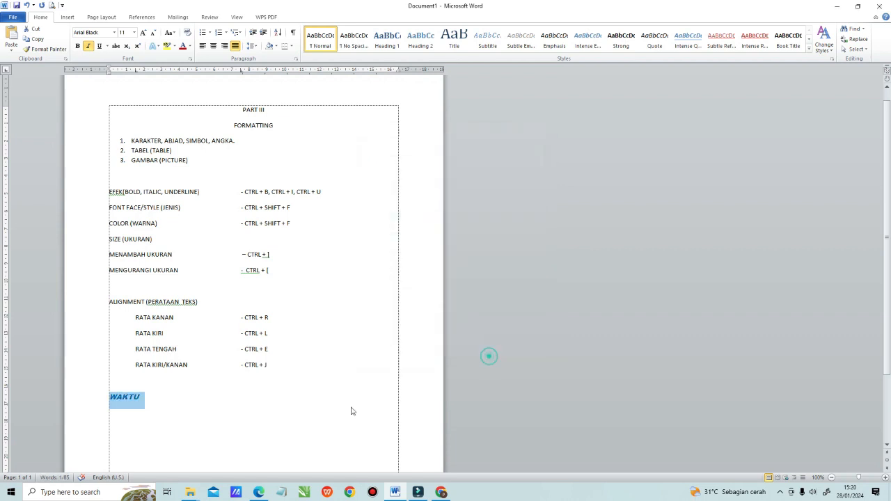
{"action": "left_click", "coordinate": [137, 456]}
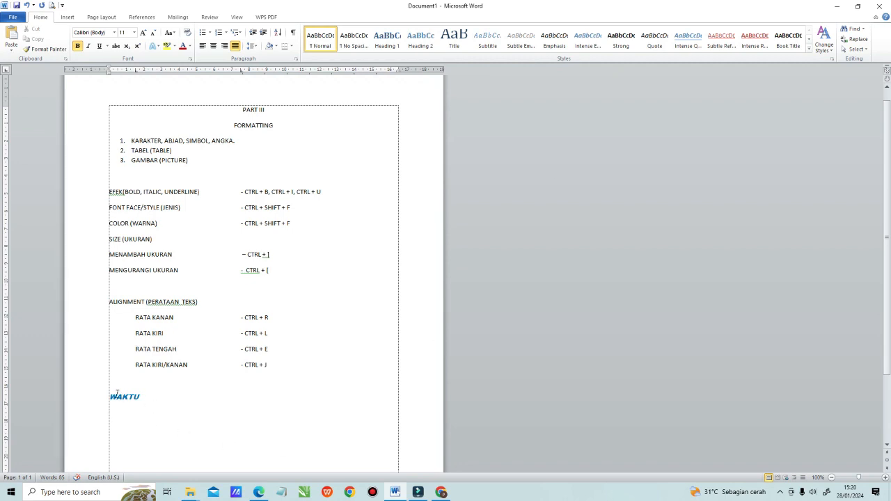
Step: Try to decrease and increase the font size of the sample word WAKTU
{"action": "left_click_drag", "start_coordinate": [109, 397], "coordinate": [143, 397]}
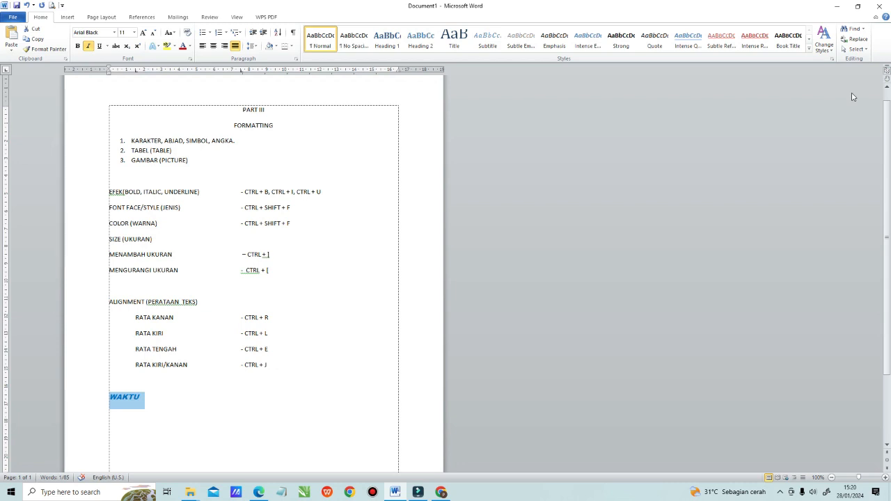
{"action": "key", "text": "ctrl+bracketleft"}
{"action": "key", "text": "ctrl+bracketleft"}
{"action": "type", "text": "]]]]]"}
{"action": "key", "text": "ctrl+bracketright"}
{"action": "key", "text": "ctrl+bracketright"}
{"action": "key", "text": "ctrl+bracketright"}
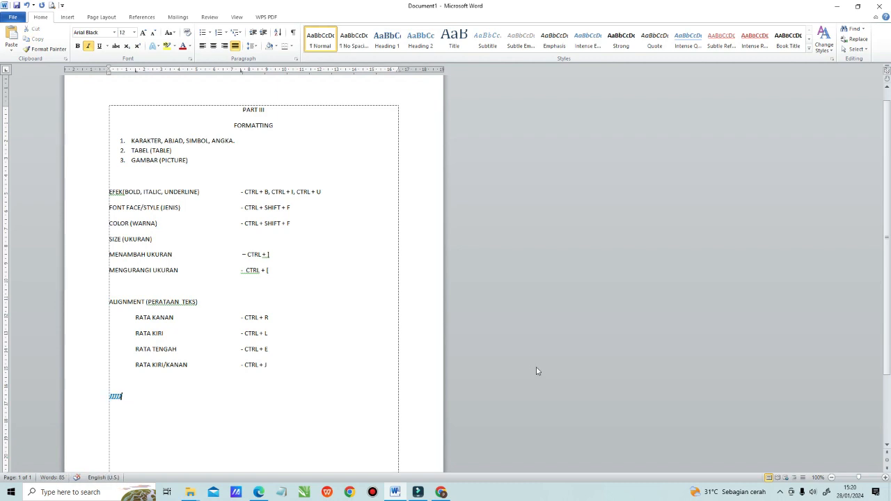
{"action": "key", "text": "ctrl+bracketleft"}
{"action": "key", "text": "ctrl+bracketleft"}
{"action": "key", "text": "ctrl+bracketleft"}
Step: Undo the overtyping and size changes on the WAKTU line and clear the selection
{"action": "left_click", "coordinate": [418, 493]}
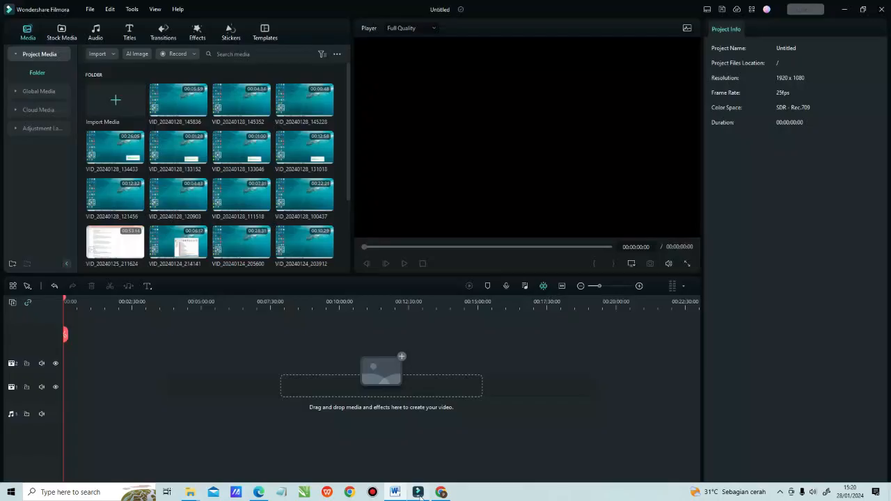
{"action": "left_click", "coordinate": [844, 9]}
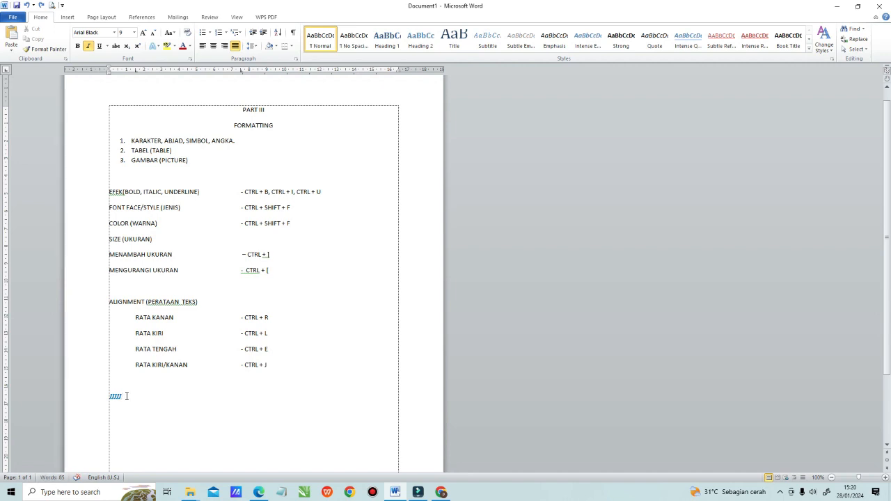
{"action": "double_click", "coordinate": [126, 396]}
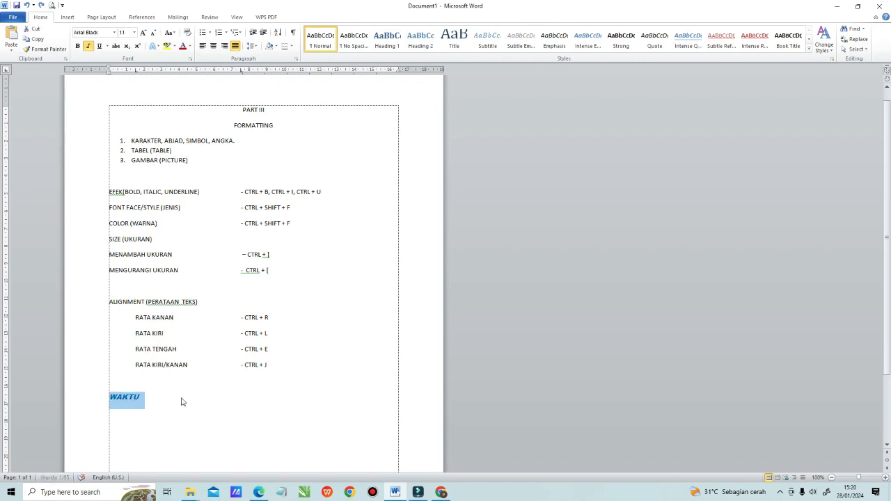
{"action": "left_click", "coordinate": [237, 432]}
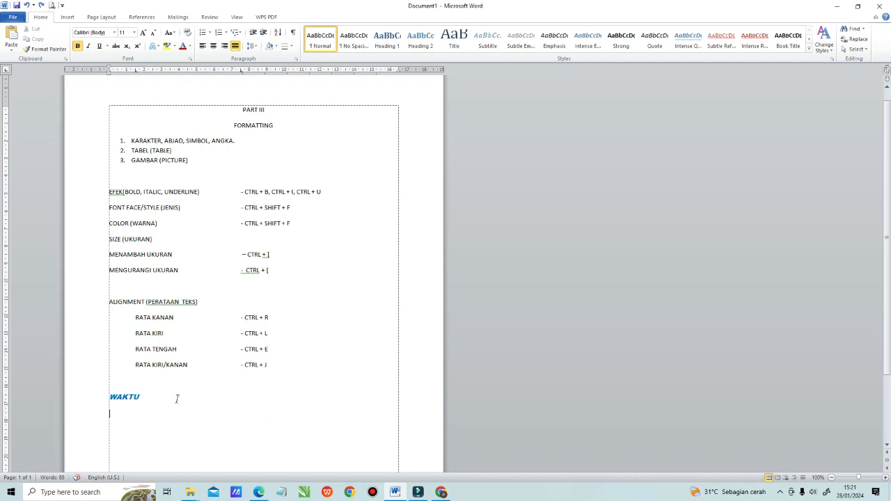
Step: Try right and left alignment on the word WAKTU, and finish with it centered
{"action": "left_click", "coordinate": [151, 394]}
{"action": "double_click", "coordinate": [119, 397]}
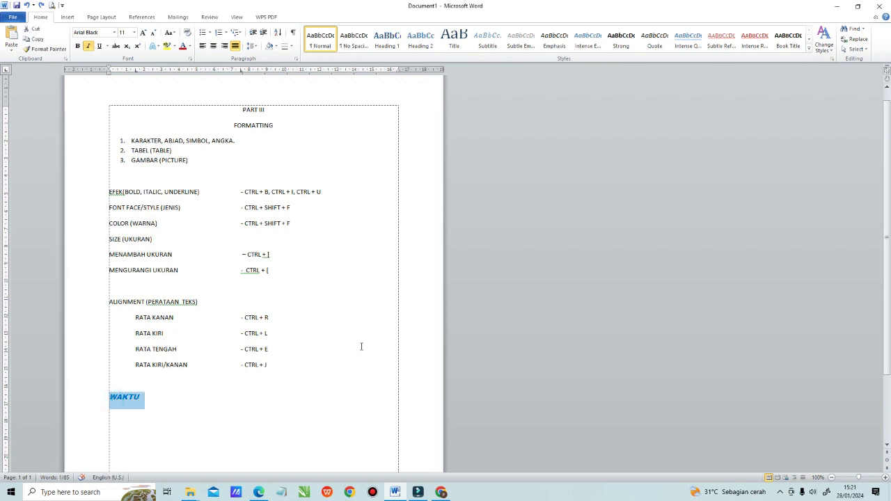
{"action": "key", "text": "ctrl+r"}
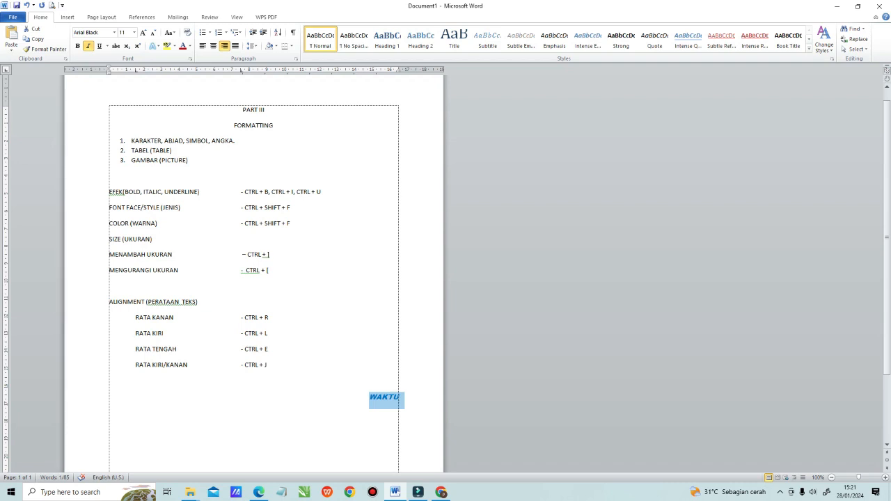
{"action": "type", "text": "ELL"}
{"action": "key", "text": "ctrl+z"}
{"action": "key", "text": "Delete"}
{"action": "key", "text": "ctrl+z"}
{"action": "key", "text": "ctrl+l"}
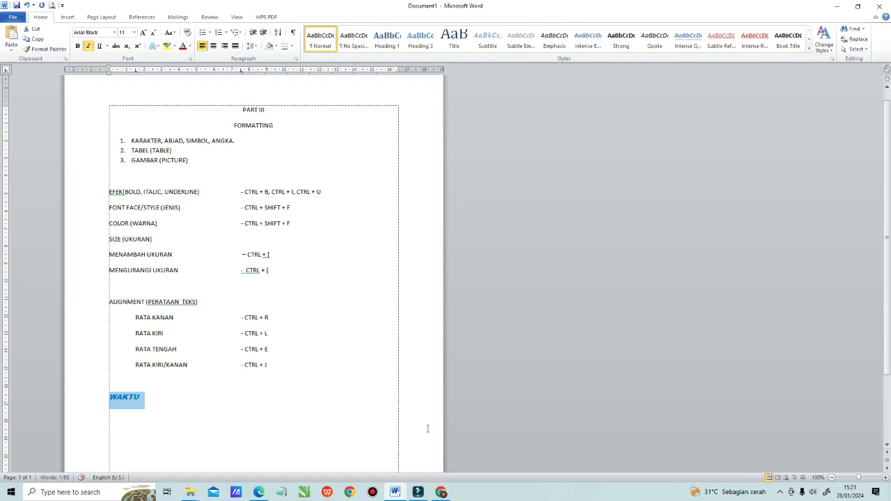
{"action": "key", "text": "ctrl+e"}
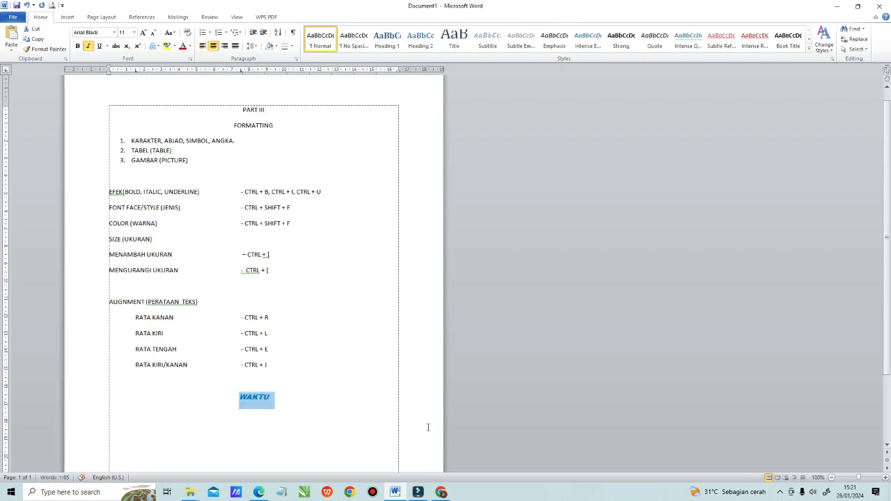
Step: Set the font color of the RATA KIRI/KANAN line, including its CTRL + J shortcut, to blue
{"action": "left_click_drag", "start_coordinate": [135, 364], "coordinate": [277, 369]}
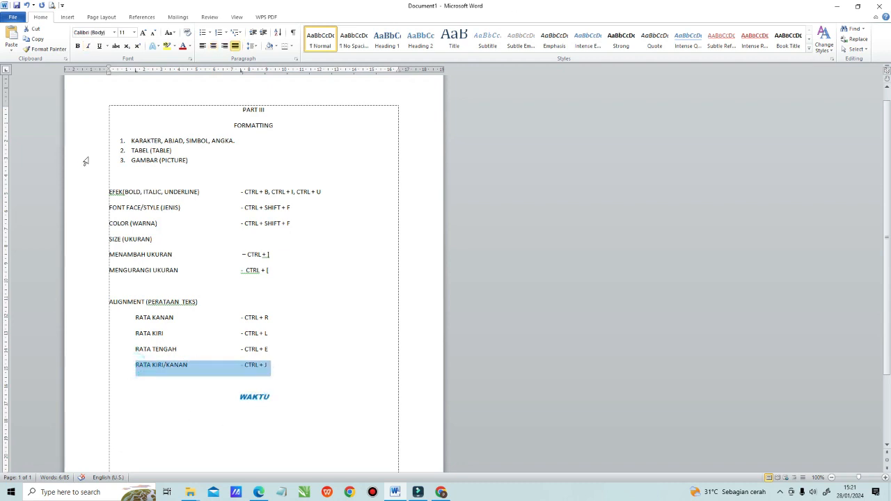
{"action": "left_click", "coordinate": [190, 46]}
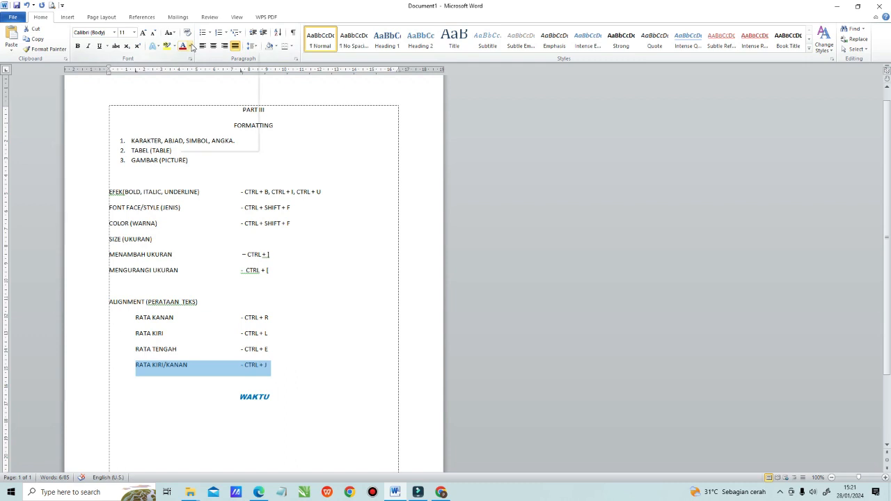
{"action": "left_click", "coordinate": [237, 125]}
{"action": "left_click", "coordinate": [329, 325]}
{"action": "triple_click", "coordinate": [142, 365]}
{"action": "left_click", "coordinate": [341, 309]}
{"action": "left_click_drag", "start_coordinate": [275, 397], "coordinate": [223, 394]}
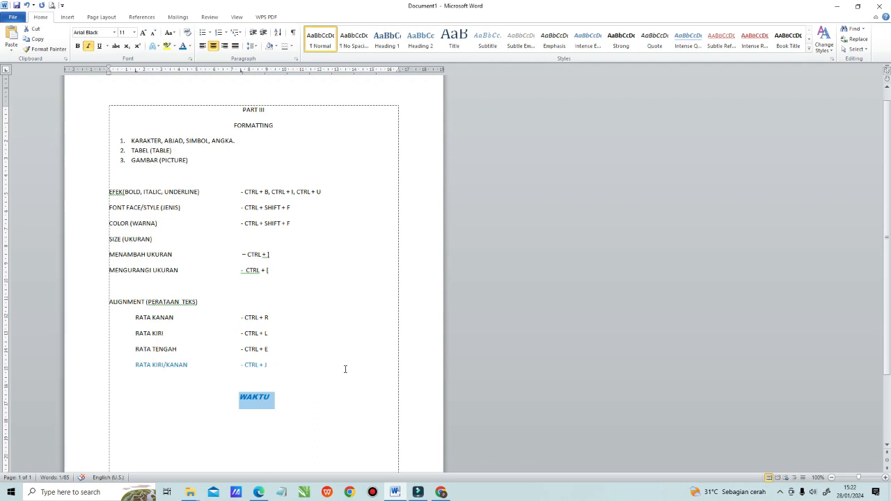
Step: Insert a table with 5 columns and 5 rows on the empty line below WAKTU
{"action": "left_click", "coordinate": [309, 411]}
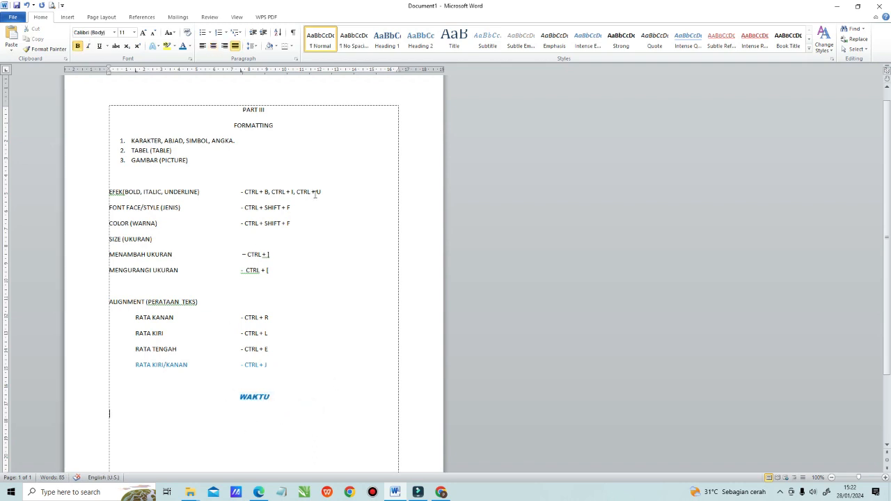
{"action": "scroll", "coordinate": [380, 274], "scroll_direction": "down", "scroll_amount": 1}
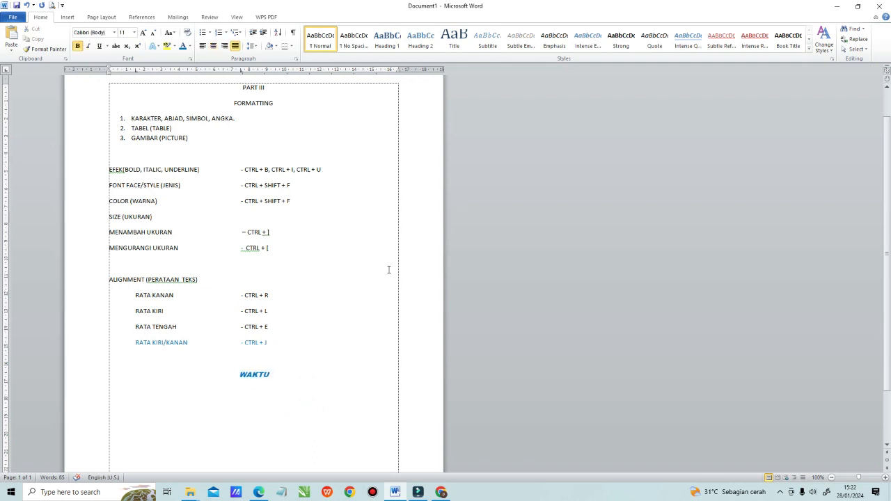
{"action": "left_click", "coordinate": [67, 17]}
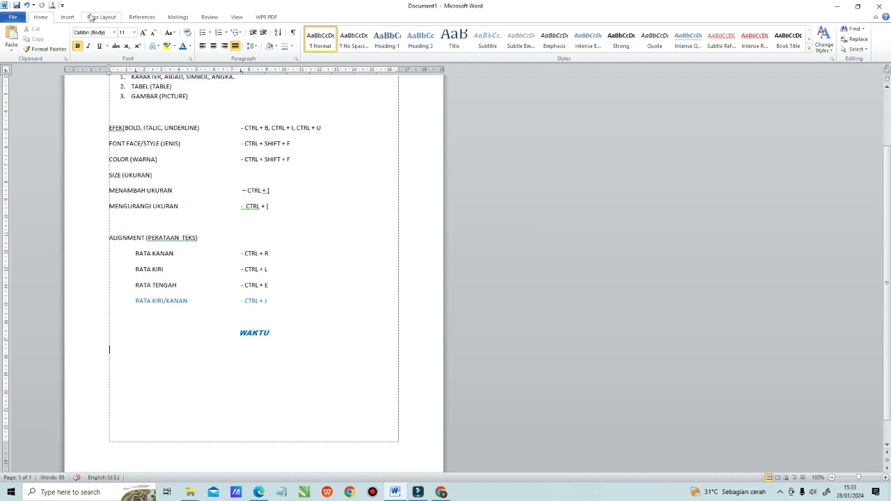
{"action": "left_click", "coordinate": [67, 18]}
{"action": "left_click", "coordinate": [73, 39]}
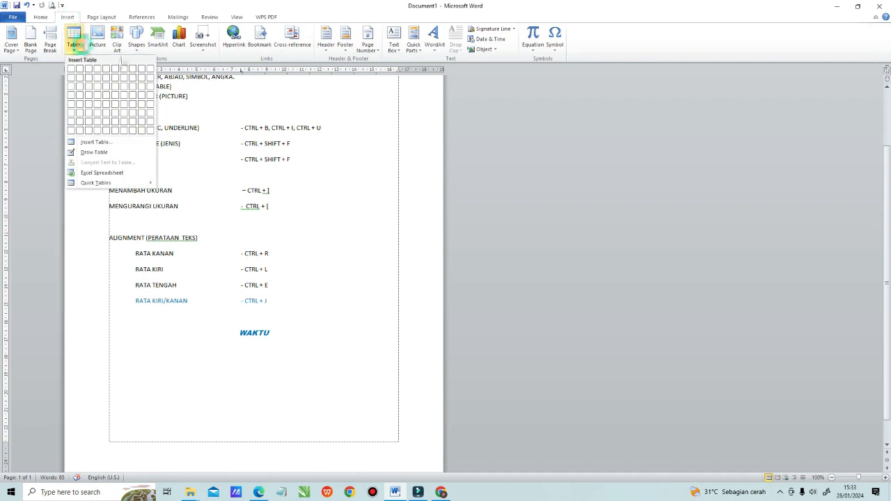
{"action": "left_click", "coordinate": [104, 143]}
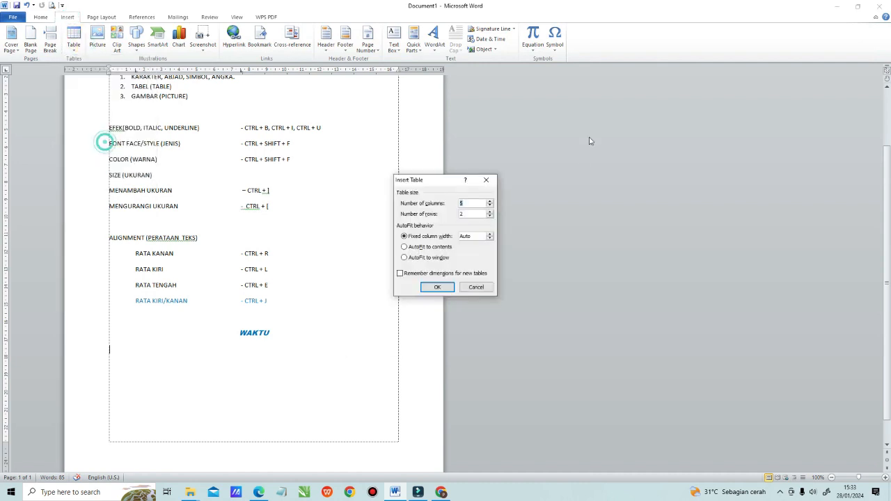
{"action": "left_click", "coordinate": [471, 213]}
{"action": "type", "text": "5"}
{"action": "left_click", "coordinate": [438, 286]}
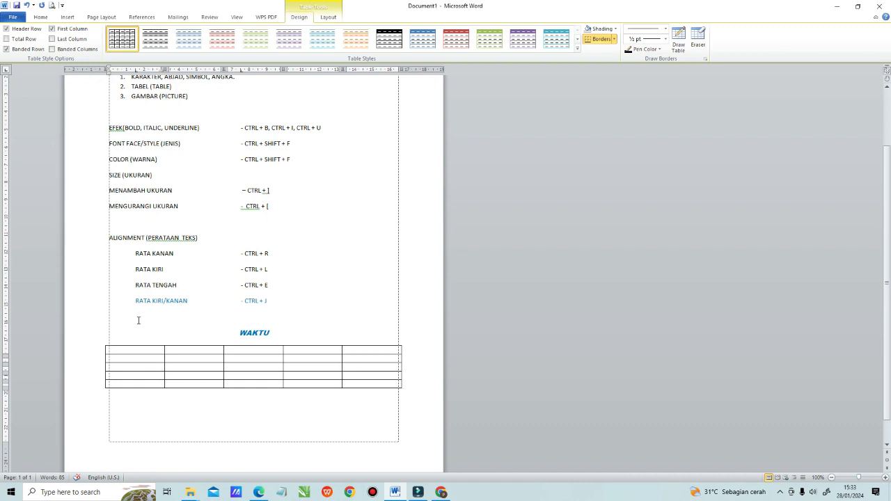
Step: Fill the table's header row with NO, NAMA, NIM, PRODI and KELAS
{"action": "left_click", "coordinate": [115, 355]}
{"action": "left_click", "coordinate": [127, 350]}
{"action": "type", "text": "NO"}
{"action": "left_click", "coordinate": [191, 352]}
{"action": "type", "text": "NAMA"}
{"action": "left_click", "coordinate": [247, 357]}
{"action": "type", "text": "NIM"}
{"action": "left_click", "coordinate": [310, 353]}
{"action": "type", "text": "PRODI"}
{"action": "left_click", "coordinate": [365, 353]}
{"action": "type", "text": "KELAS"}
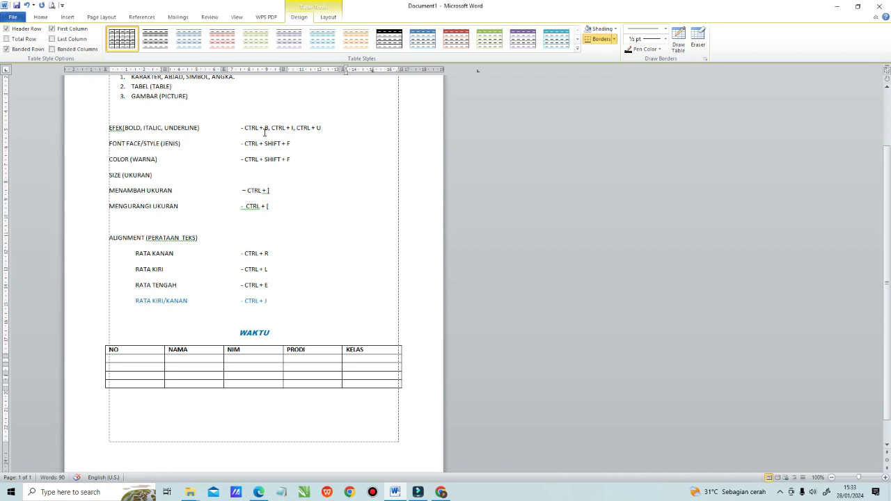
Step: Try italic formatting on the table's header row
{"action": "left_click", "coordinate": [135, 345]}
{"action": "scroll", "coordinate": [340, 230], "scroll_direction": "up", "scroll_amount": 2}
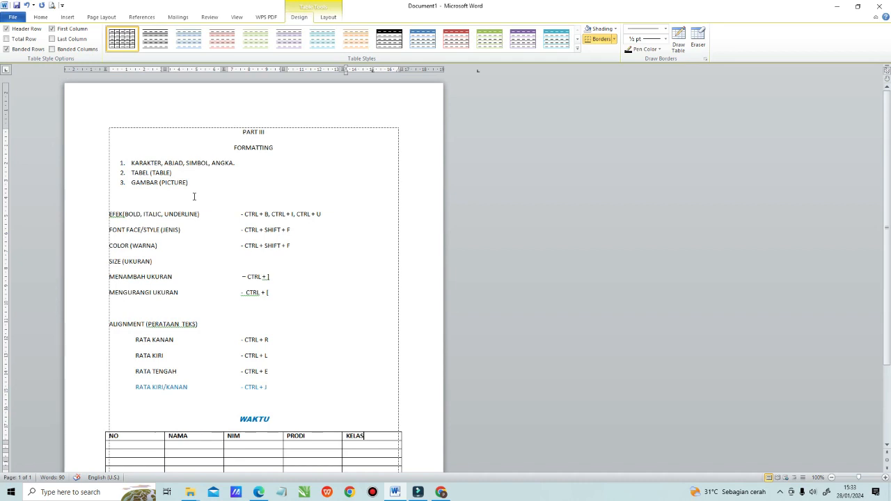
{"action": "scroll", "coordinate": [195, 195], "scroll_direction": "down", "scroll_amount": 1}
{"action": "left_click_drag", "start_coordinate": [104, 370], "coordinate": [364, 361]}
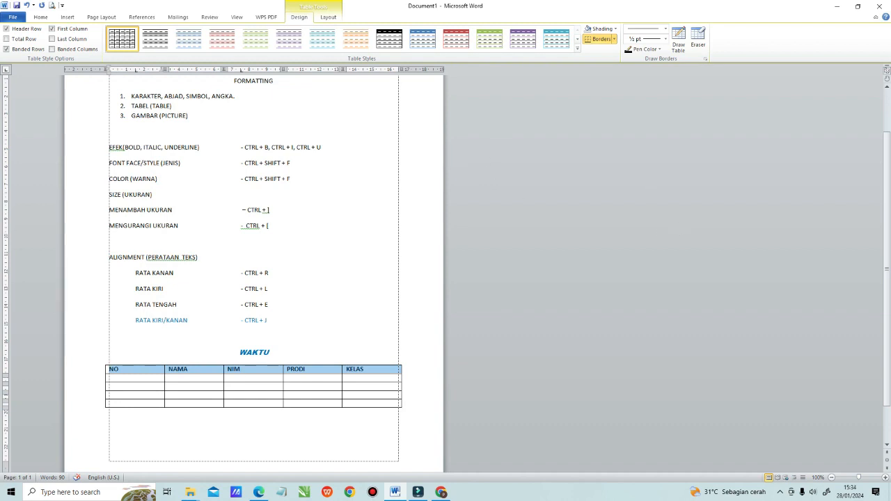
{"action": "type", "text": "R"}
{"action": "key", "text": "ctrl+z"}
{"action": "key", "text": "ctrl+i"}
{"action": "key", "text": "ctrl+i"}
{"action": "left_click", "coordinate": [340, 298]}
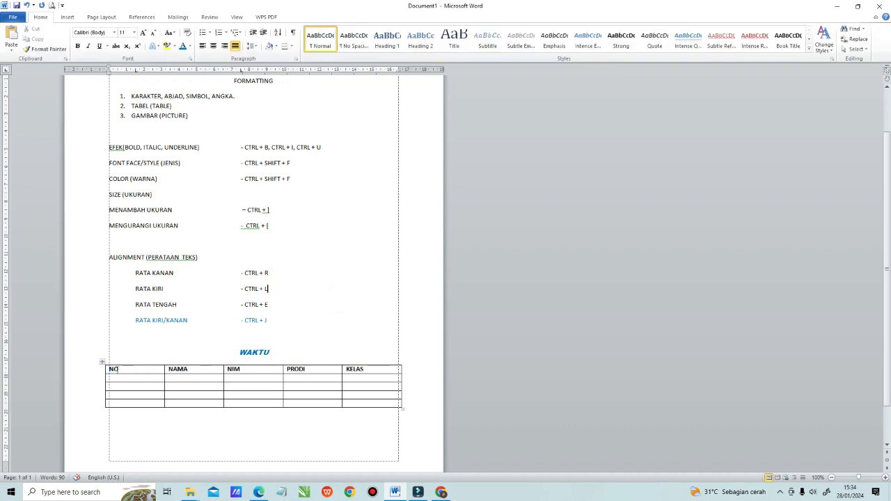
Step: Change the font of the table's header row to Arial Black through the Font dialog
{"action": "left_click", "coordinate": [111, 367]}
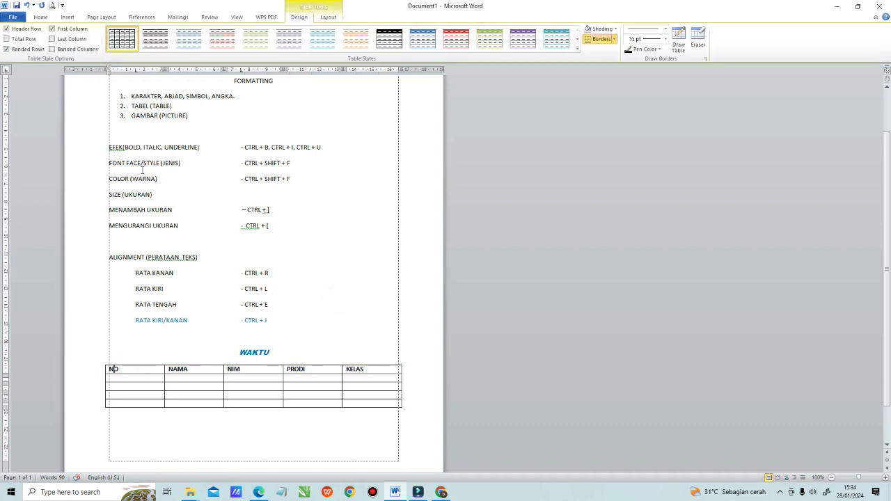
{"action": "left_click_drag", "start_coordinate": [300, 163], "coordinate": [245, 166]}
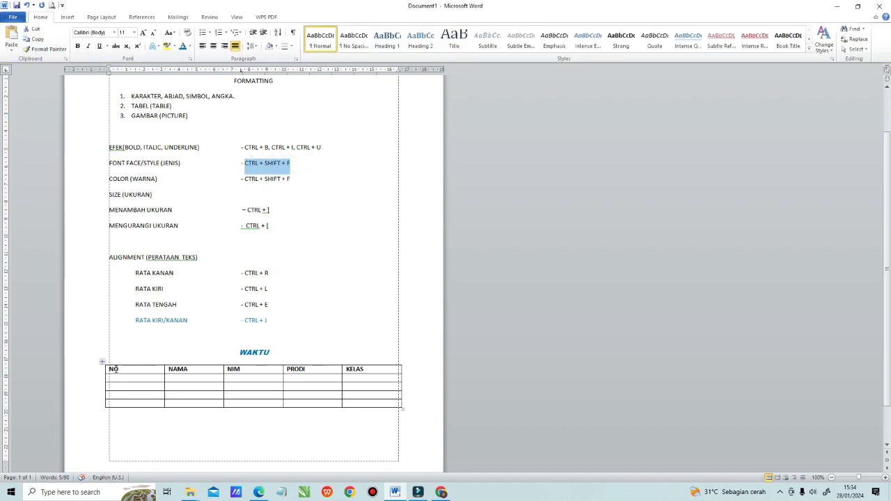
{"action": "left_click_drag", "start_coordinate": [109, 369], "coordinate": [374, 378]}
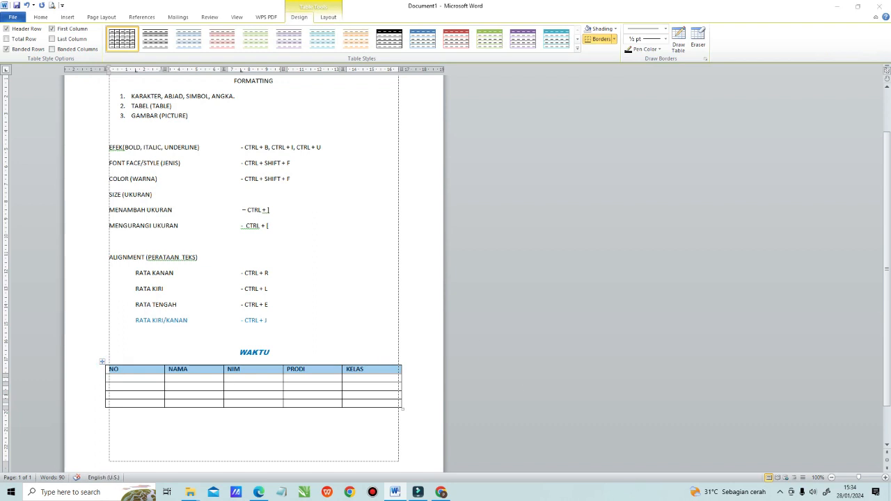
{"action": "key", "text": "ctrl+shift+f"}
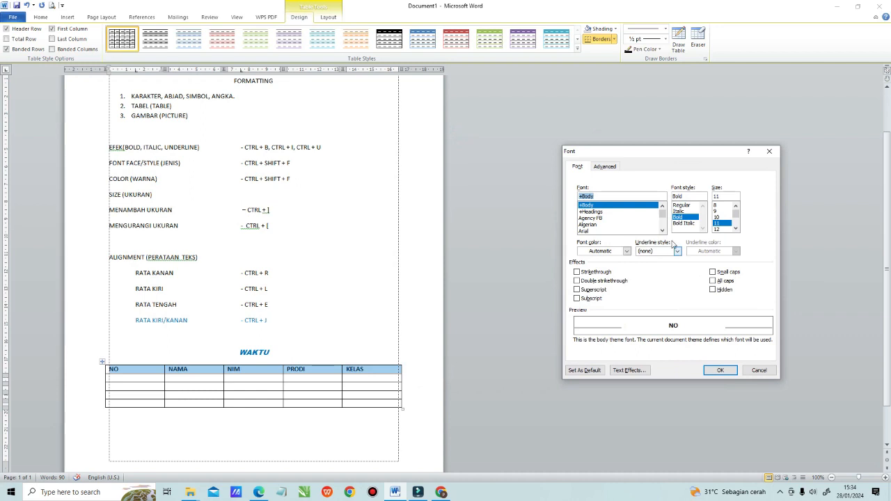
{"action": "left_click_drag", "start_coordinate": [663, 215], "coordinate": [663, 221]}
{"action": "left_click", "coordinate": [664, 206]}
{"action": "left_click", "coordinate": [664, 206]}
{"action": "left_click", "coordinate": [664, 206]}
{"action": "left_click", "coordinate": [664, 206]}
{"action": "left_click", "coordinate": [664, 206]}
{"action": "left_click", "coordinate": [664, 206]}
{"action": "left_click", "coordinate": [664, 206]}
{"action": "left_click_drag", "start_coordinate": [664, 218], "coordinate": [662, 213]}
{"action": "scroll", "coordinate": [626, 221], "scroll_direction": "down", "scroll_amount": 1}
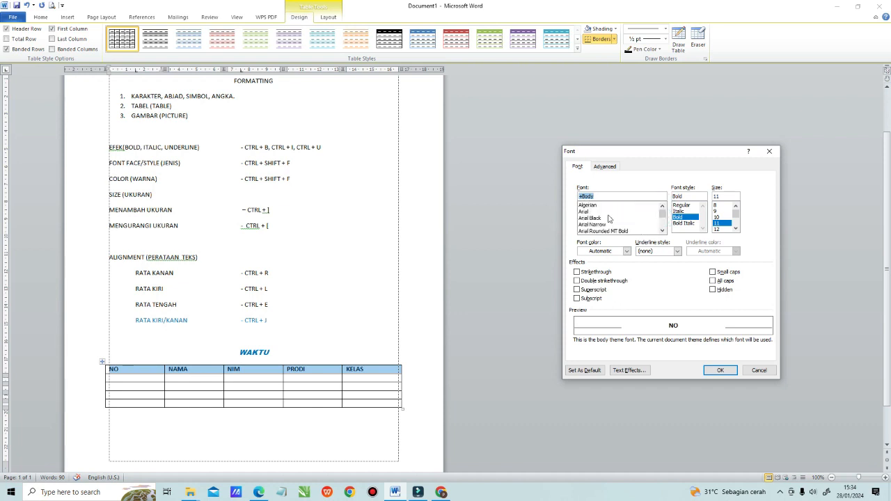
{"action": "left_click", "coordinate": [722, 369]}
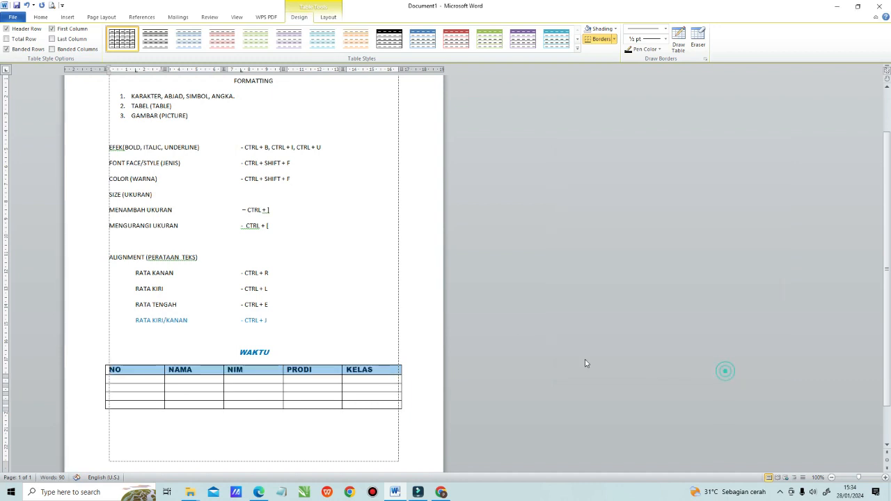
{"action": "left_click", "coordinate": [361, 256]}
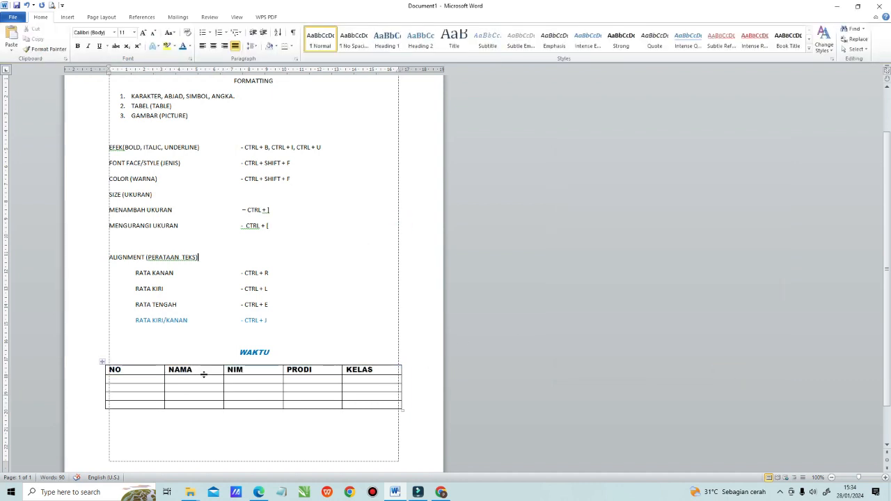
Step: Set the font color of the table's header row to the standard blue in the Font dialog
{"action": "left_click_drag", "start_coordinate": [106, 371], "coordinate": [374, 371]}
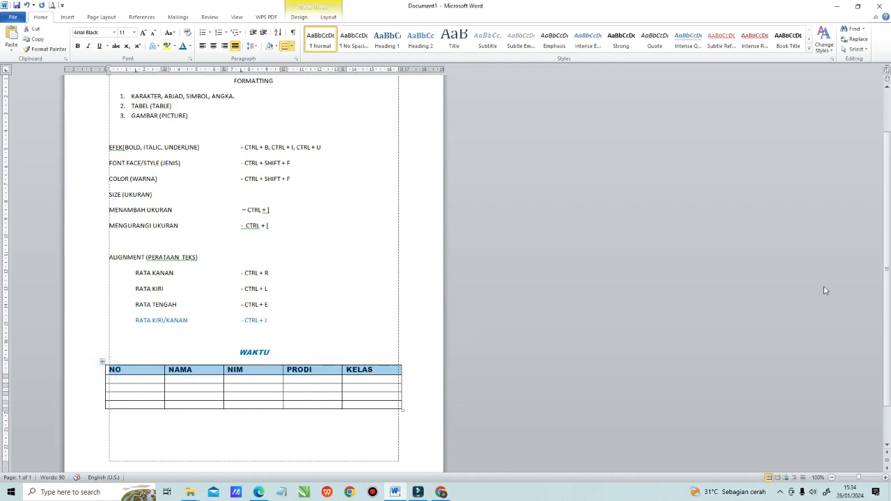
{"action": "key", "text": "ctrl+shift+f"}
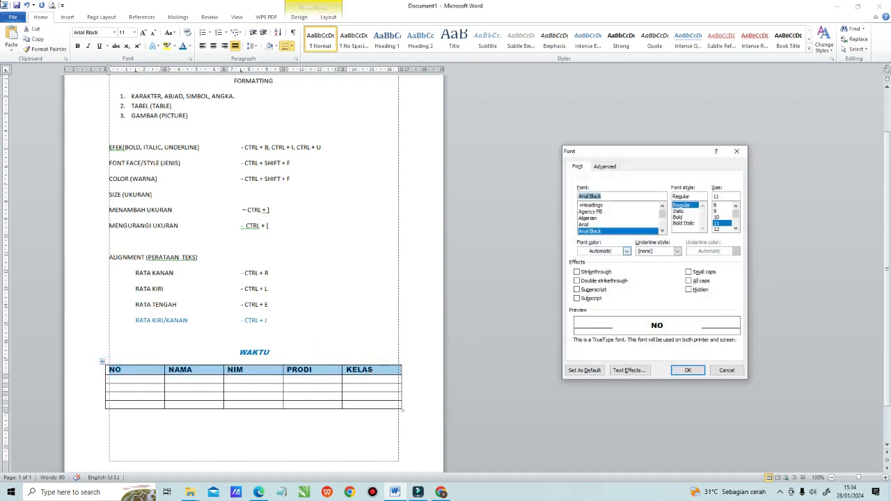
{"action": "left_click", "coordinate": [623, 250]}
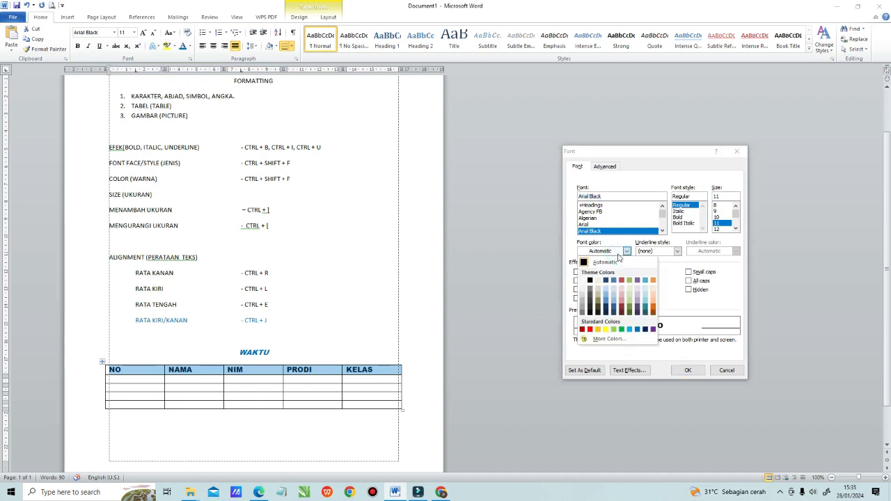
{"action": "left_click", "coordinate": [637, 329]}
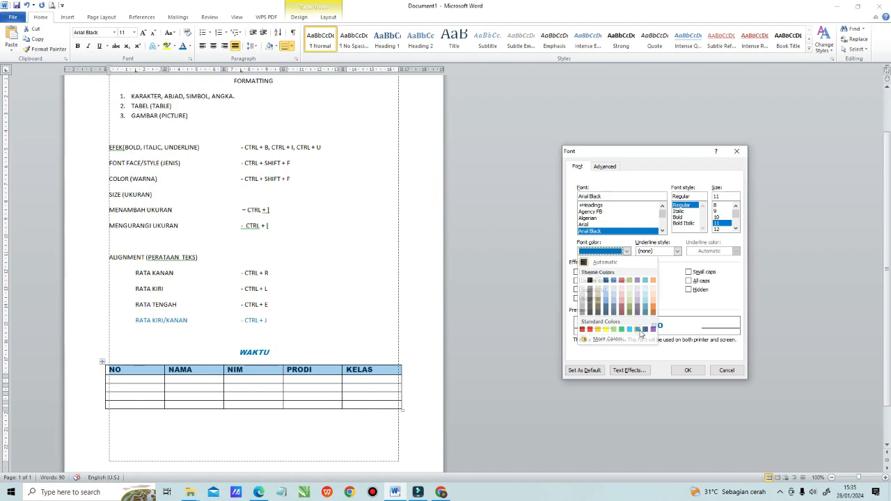
{"action": "left_click", "coordinate": [687, 369]}
{"action": "left_click", "coordinate": [368, 287]}
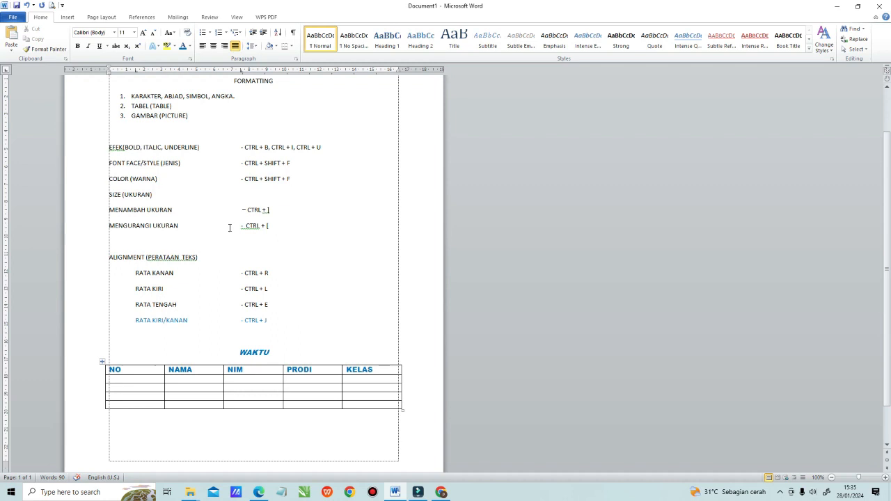
Step: Reduce the font size of the table's header row to 8 pt
{"action": "left_click_drag", "start_coordinate": [109, 370], "coordinate": [389, 371]}
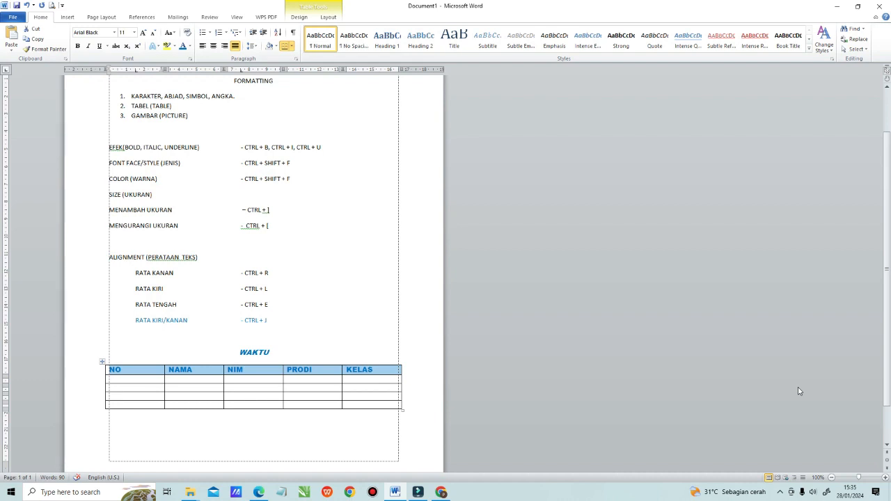
{"action": "key", "text": "ctrl+bracketleft"}
{"action": "key", "text": "ctrl+bracketleft"}
{"action": "key", "text": "ctrl+bracketleft"}
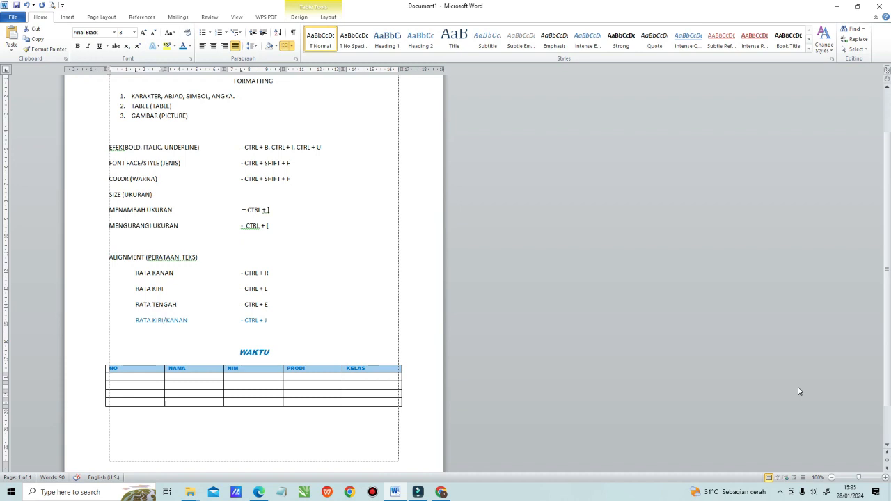
Step: Enlarge the table's header row text to 10 pt, undoing the stray brackets that overwrite the NO cell
{"action": "type", "text": "]"}
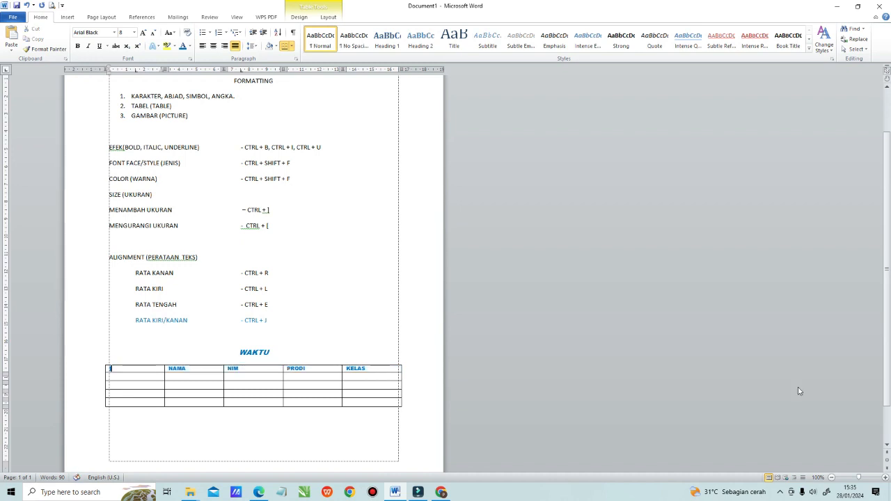
{"action": "key", "text": "ctrl+z"}
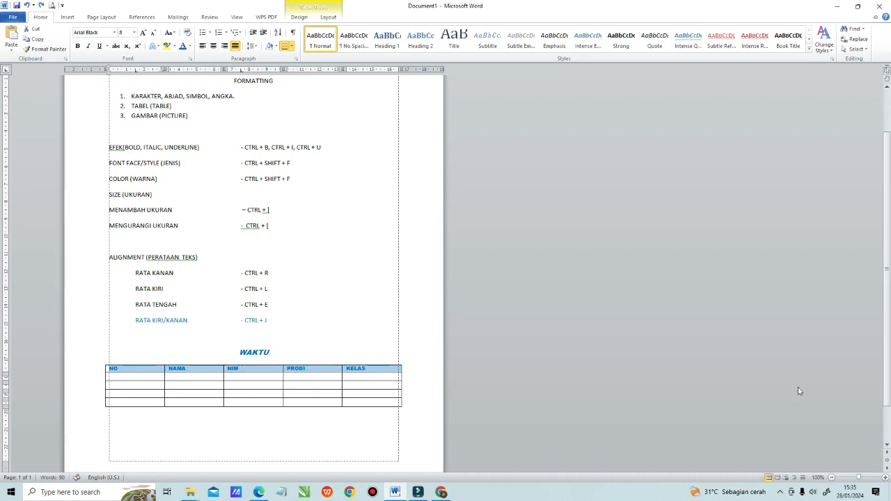
{"action": "key", "text": "ctrl+bracketright"}
{"action": "type", "text": "]"}
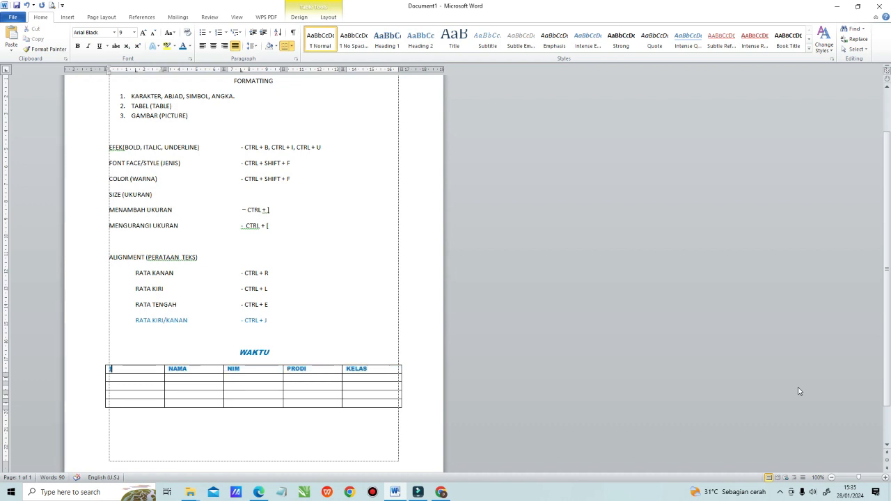
{"action": "key", "text": "ctrl+z"}
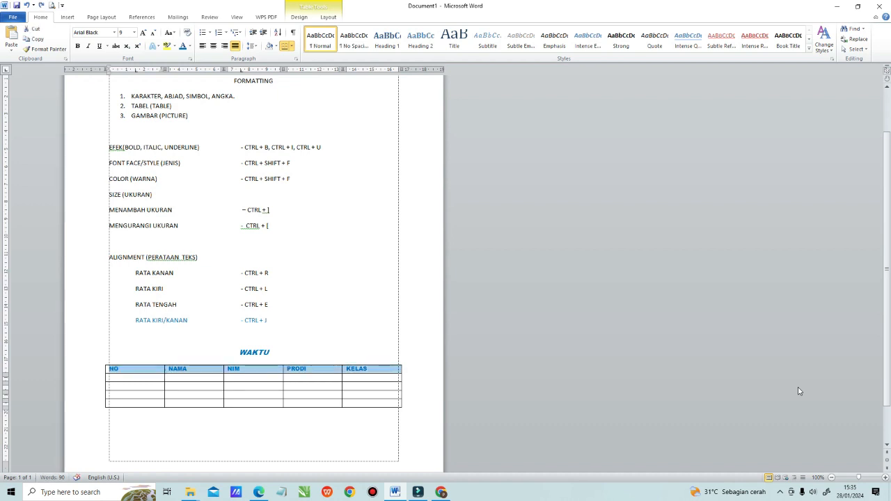
{"action": "key", "text": "ctrl+bracketright"}
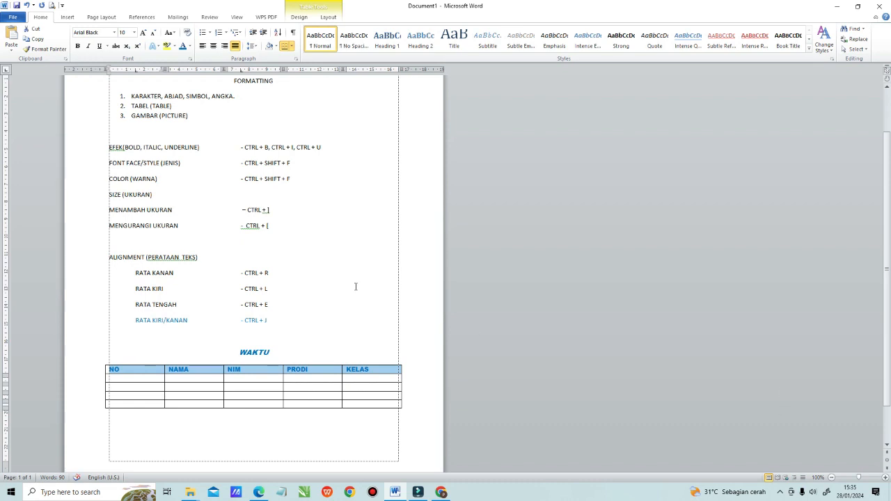
{"action": "left_click", "coordinate": [344, 276]}
{"action": "scroll", "coordinate": [654, 291], "scroll_direction": "down", "scroll_amount": 1}
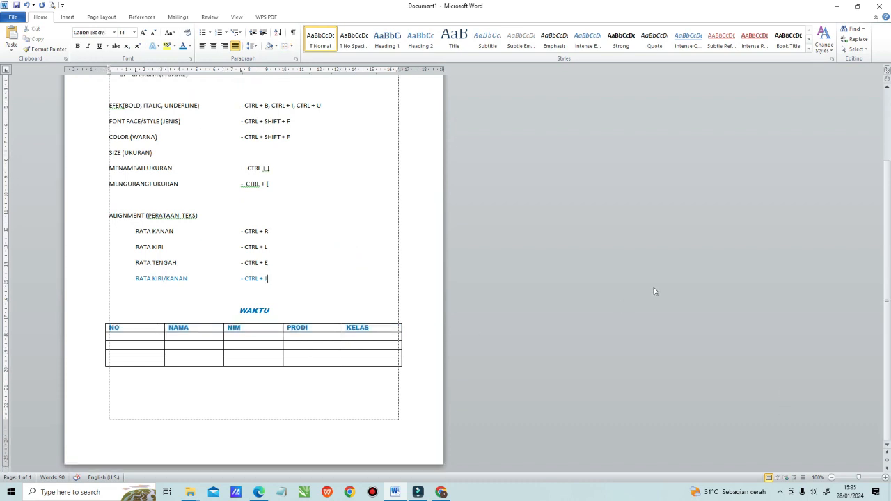
{"action": "left_click", "coordinate": [101, 319]}
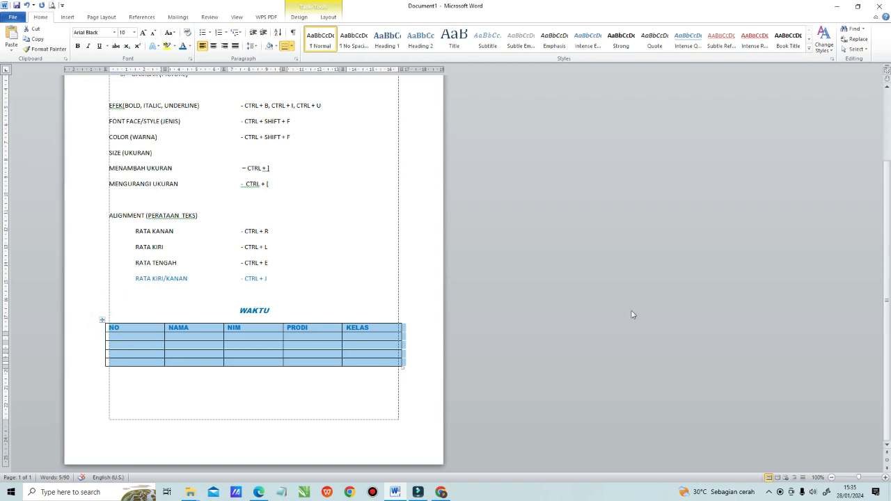
{"action": "scroll", "coordinate": [632, 314], "scroll_direction": "up", "scroll_amount": 1}
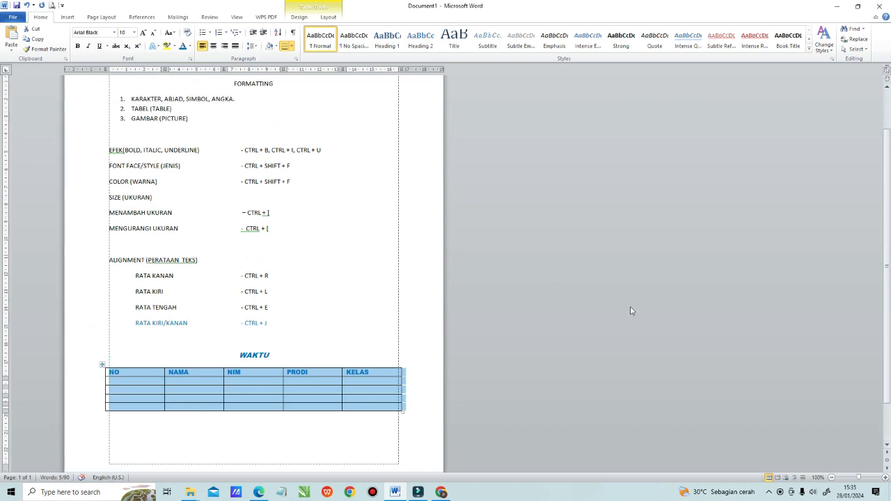
{"action": "left_click", "coordinate": [552, 280]}
Step: Shade the table's header row with the standard light blue and replace that shading with the standard blue
{"action": "left_click_drag", "start_coordinate": [129, 371], "coordinate": [360, 375]}
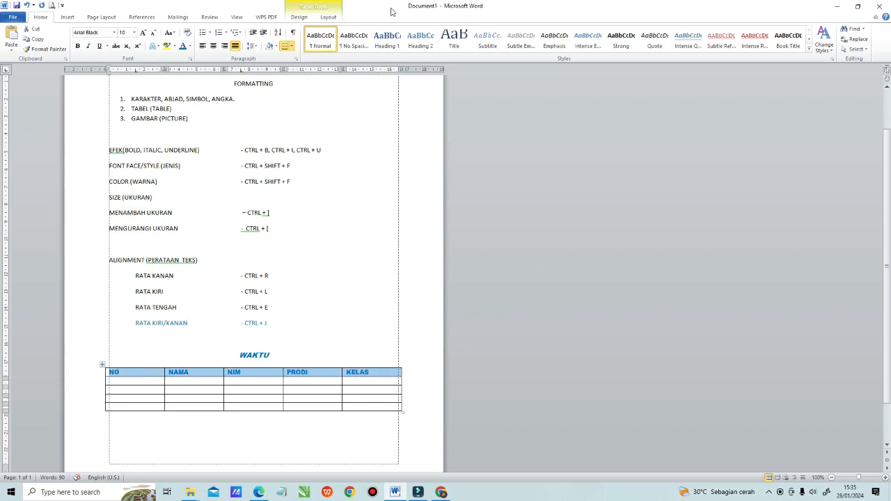
{"action": "left_click", "coordinate": [327, 17]}
{"action": "left_click", "coordinate": [299, 17]}
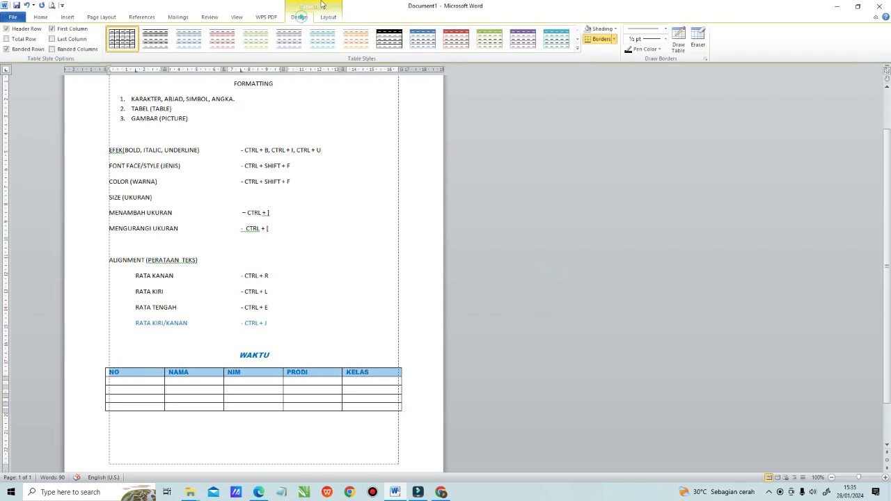
{"action": "left_click", "coordinate": [616, 29]}
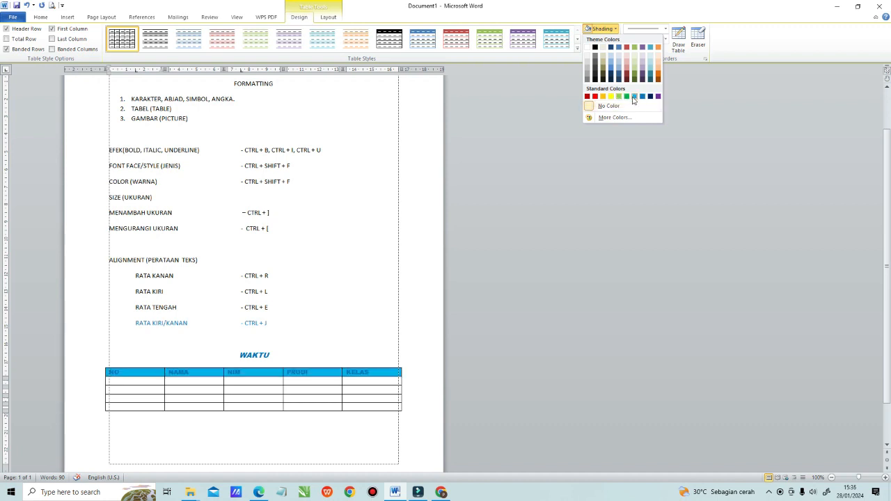
{"action": "left_click", "coordinate": [633, 97]}
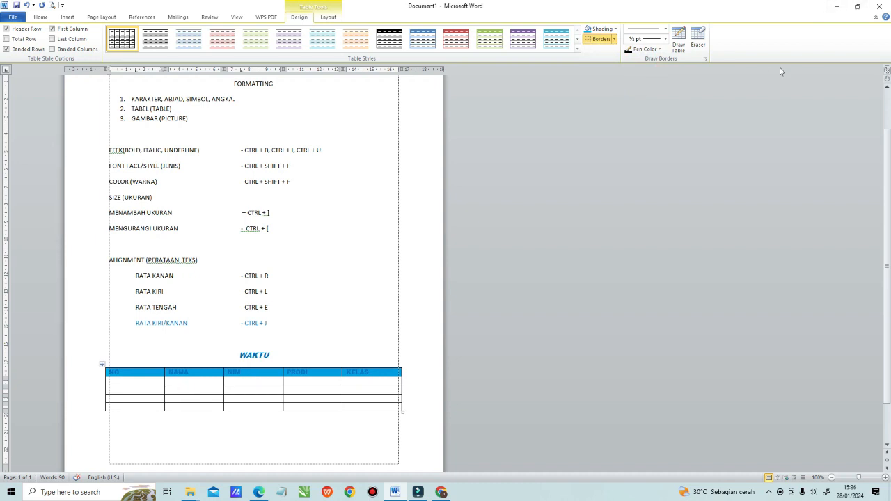
{"action": "left_click", "coordinate": [614, 28]}
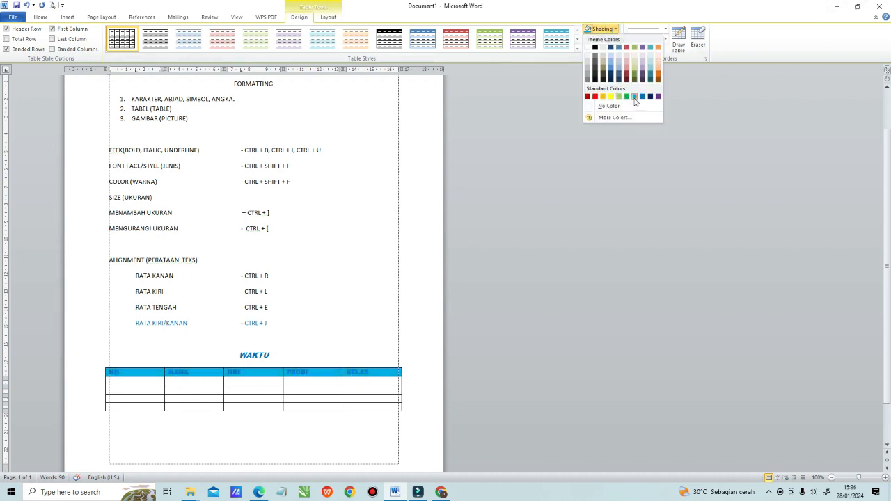
{"action": "left_click", "coordinate": [642, 96]}
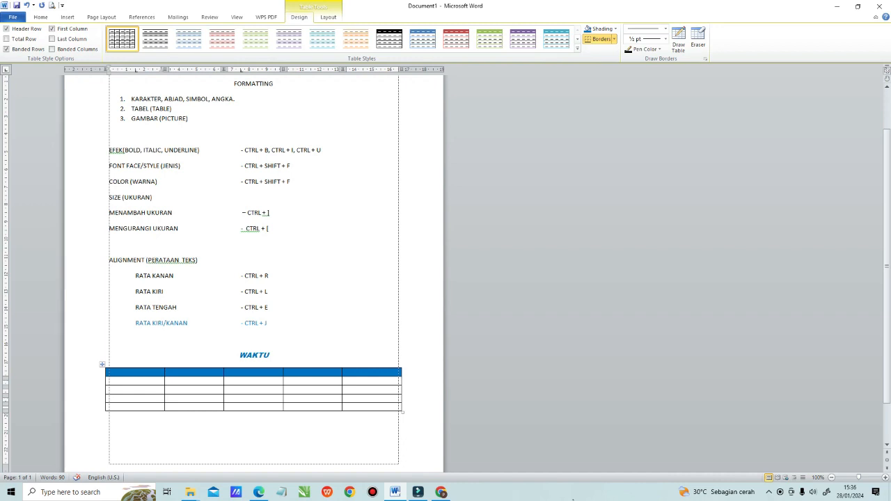
Step: Set the font color of the table's header row to white in the Font dialog
{"action": "key", "text": "ctrl+shift+f"}
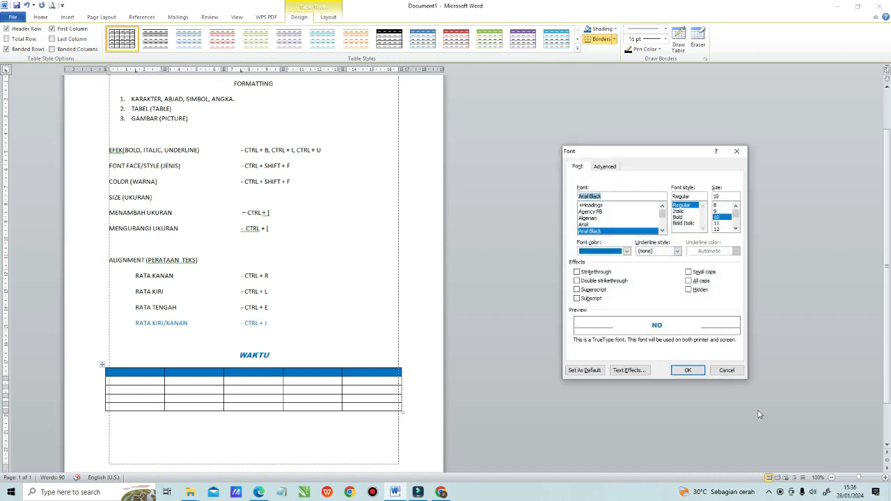
{"action": "left_click", "coordinate": [625, 251]}
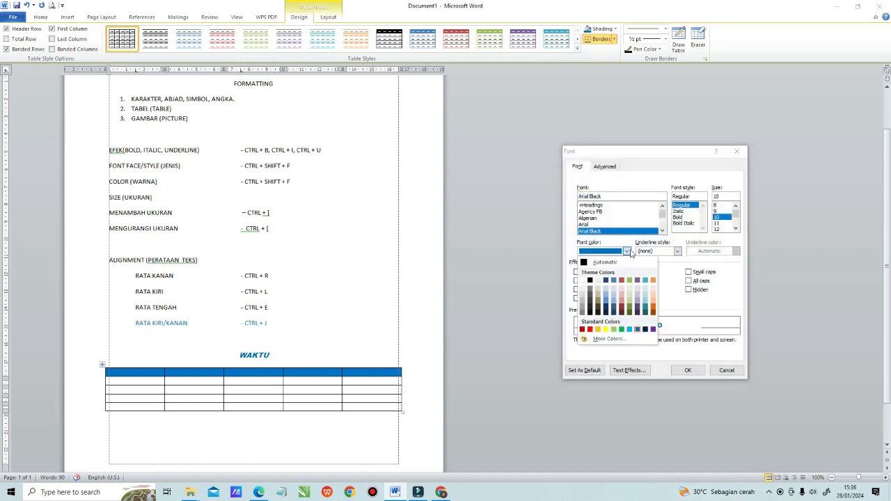
{"action": "left_click", "coordinate": [582, 287]}
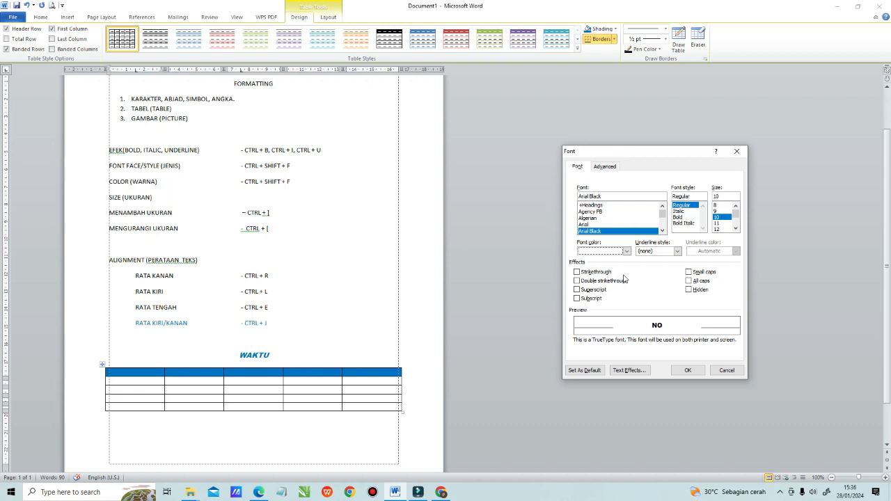
{"action": "left_click", "coordinate": [688, 369]}
{"action": "left_click", "coordinate": [358, 265]}
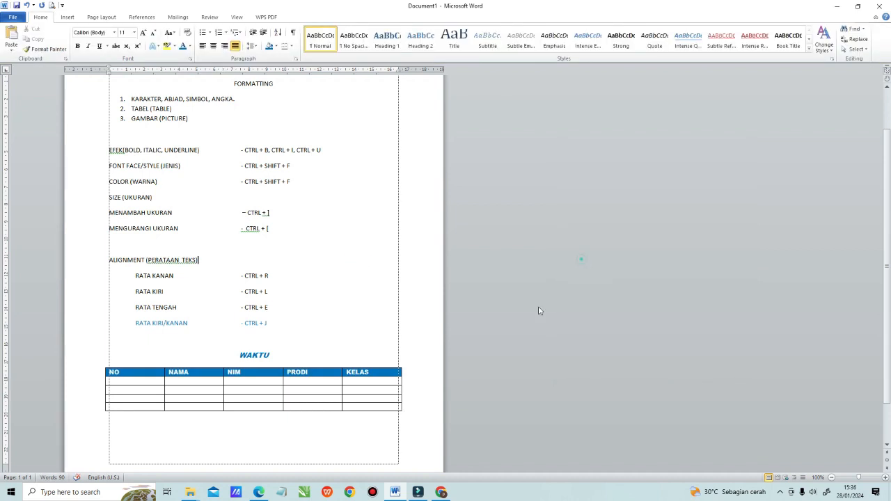
Step: Open Borders and Shading for the whole table and look through the border width and color choices
{"action": "left_click", "coordinate": [145, 380]}
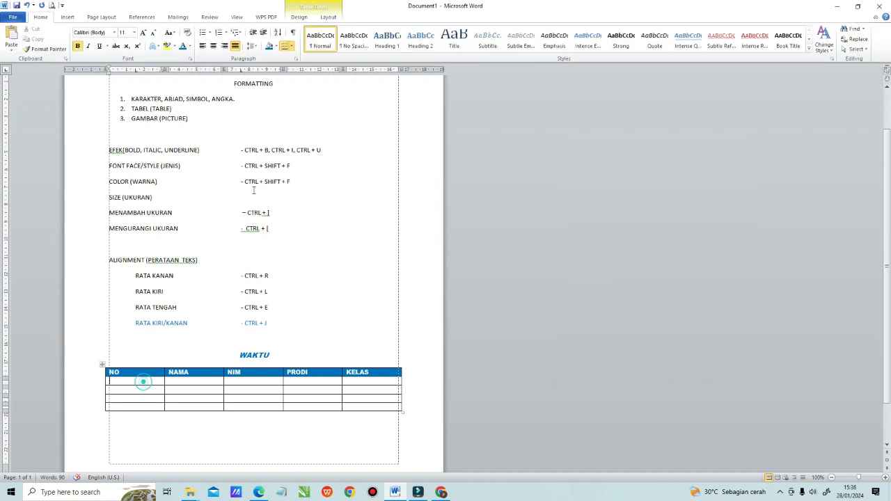
{"action": "left_click", "coordinate": [291, 18]}
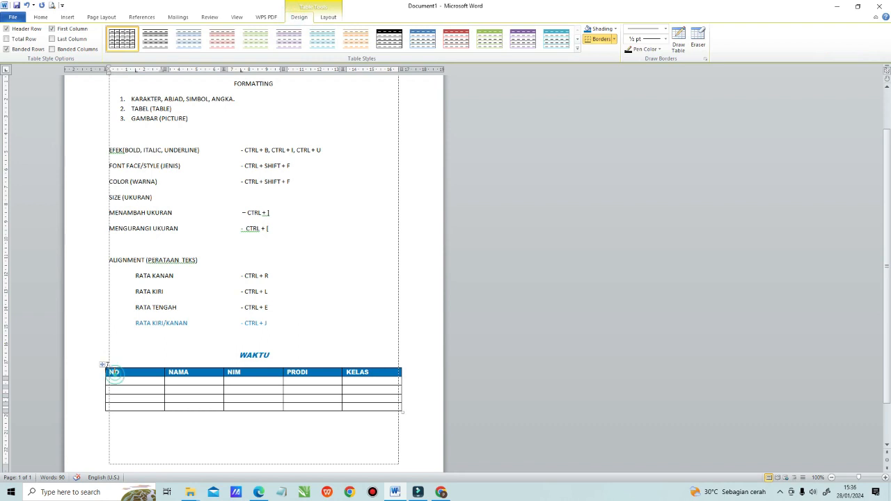
{"action": "left_click", "coordinate": [103, 364]}
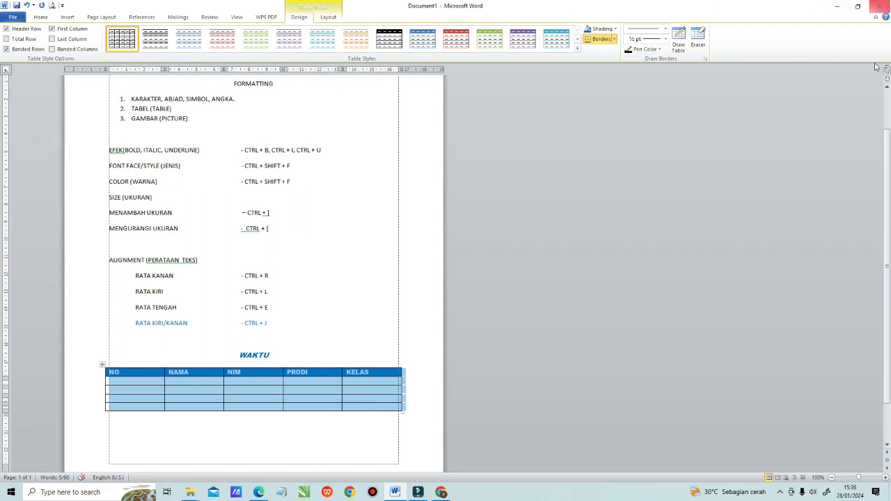
{"action": "left_click", "coordinate": [615, 40]}
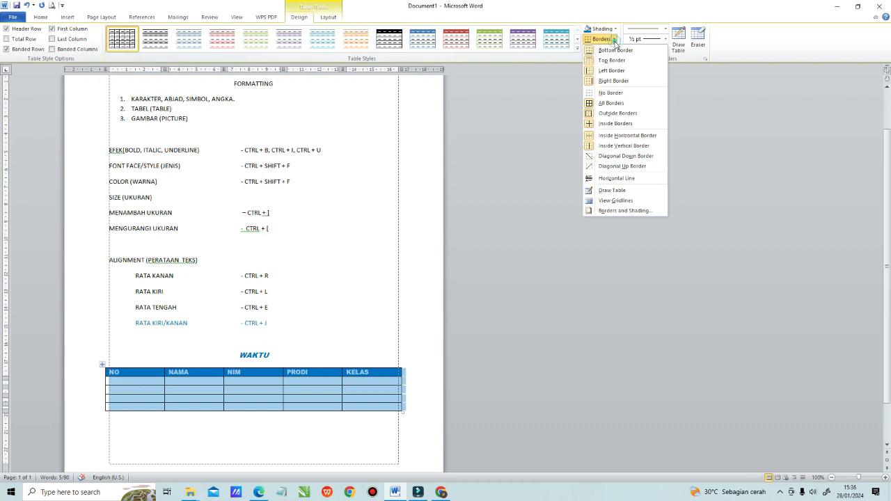
{"action": "left_click", "coordinate": [657, 210]}
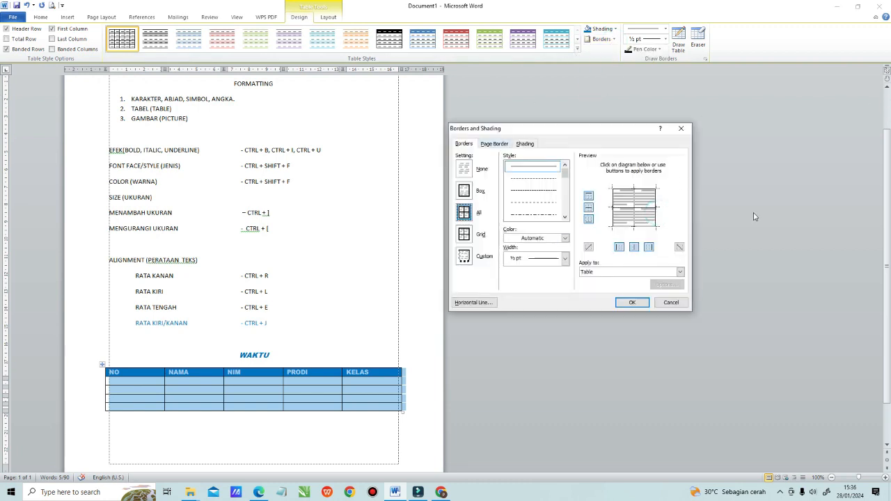
{"action": "left_click", "coordinate": [564, 258]}
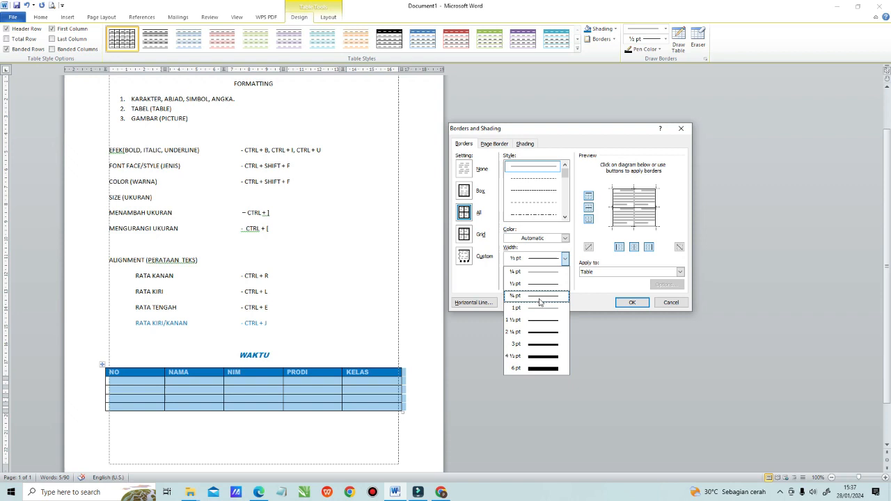
{"action": "left_click", "coordinate": [565, 238]}
{"action": "left_click", "coordinate": [565, 238]}
Step: Try several line styles for all of the table's borders and close the dialog without applying them
{"action": "left_click", "coordinate": [565, 173]}
{"action": "mouse_move", "coordinate": [564, 173]}
{"action": "left_mouse_down"}
{"action": "mouse_move", "coordinate": [567, 196]}
{"action": "mouse_move", "coordinate": [565, 182]}
{"action": "left_mouse_up"}
{"action": "left_click", "coordinate": [541, 183]}
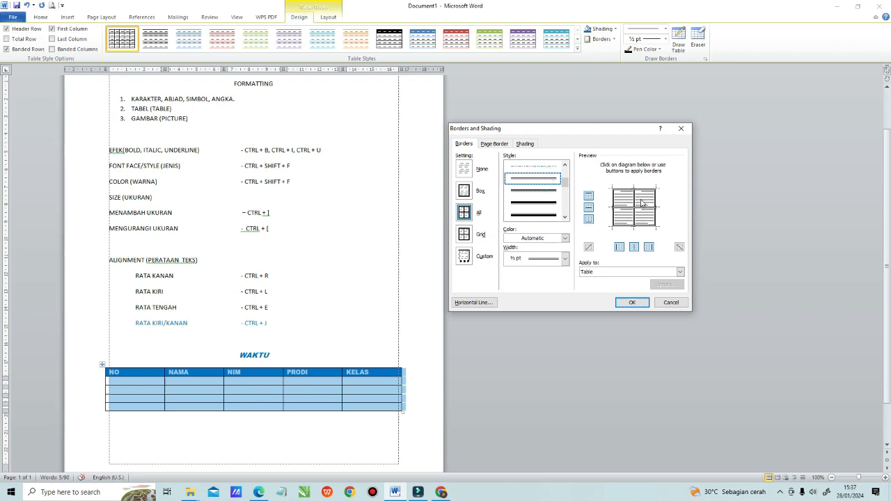
{"action": "left_click", "coordinate": [544, 203]}
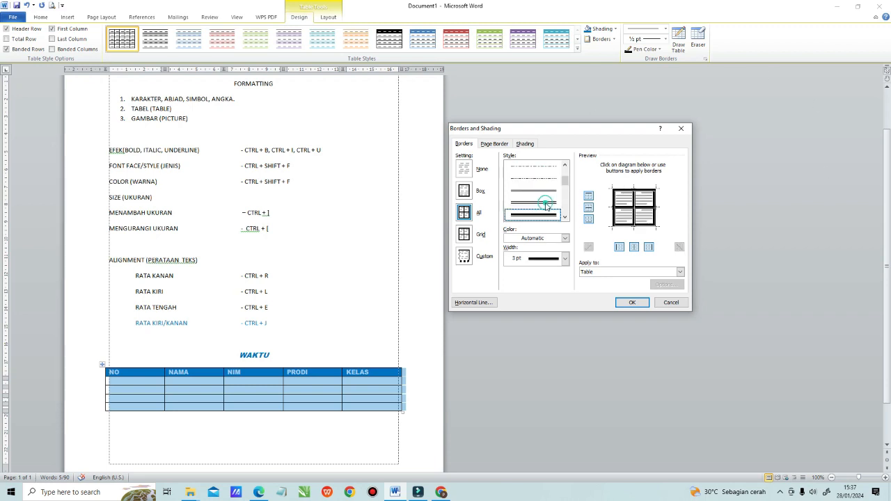
{"action": "left_click", "coordinate": [542, 190]}
{"action": "left_click", "coordinate": [541, 202]}
{"action": "left_click", "coordinate": [541, 213]}
{"action": "left_click", "coordinate": [547, 179]}
{"action": "left_click", "coordinate": [545, 203]}
{"action": "left_click", "coordinate": [544, 191]}
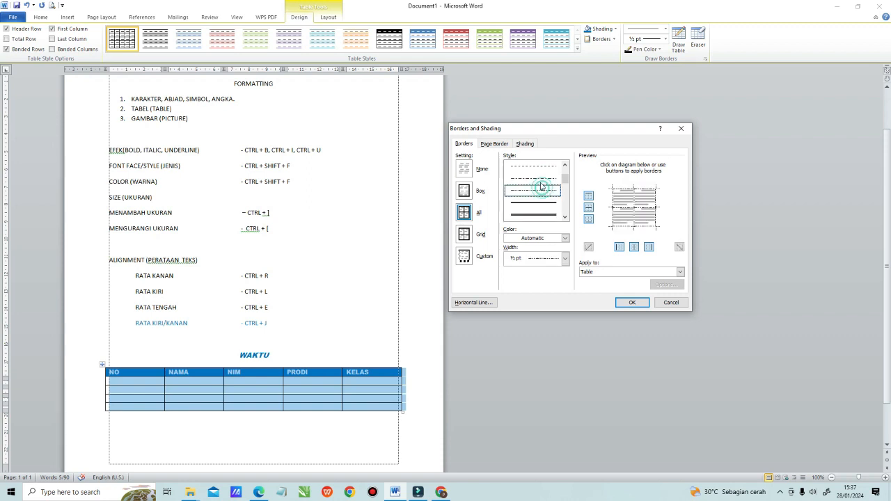
{"action": "scroll", "coordinate": [550, 181], "scroll_direction": "down", "scroll_amount": 2}
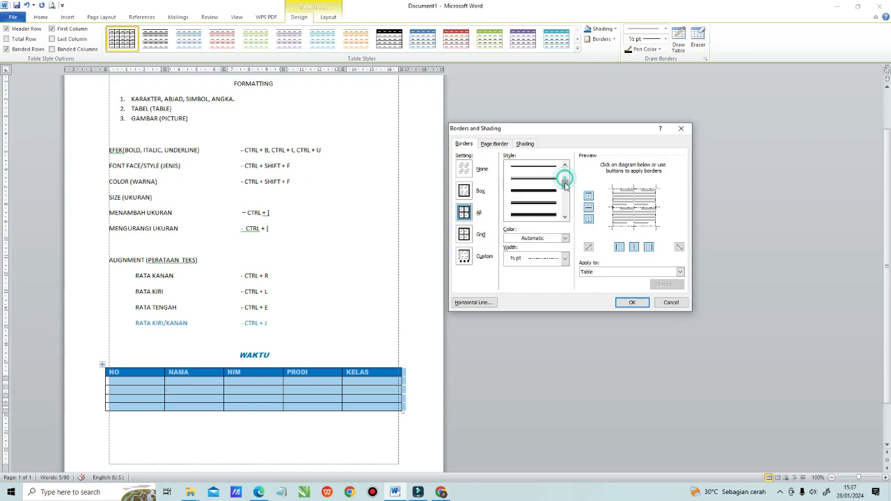
{"action": "left_click", "coordinate": [671, 302]}
{"action": "left_click", "coordinate": [270, 276]}
{"action": "left_click", "coordinate": [356, 350]}
{"action": "left_click", "coordinate": [101, 364]}
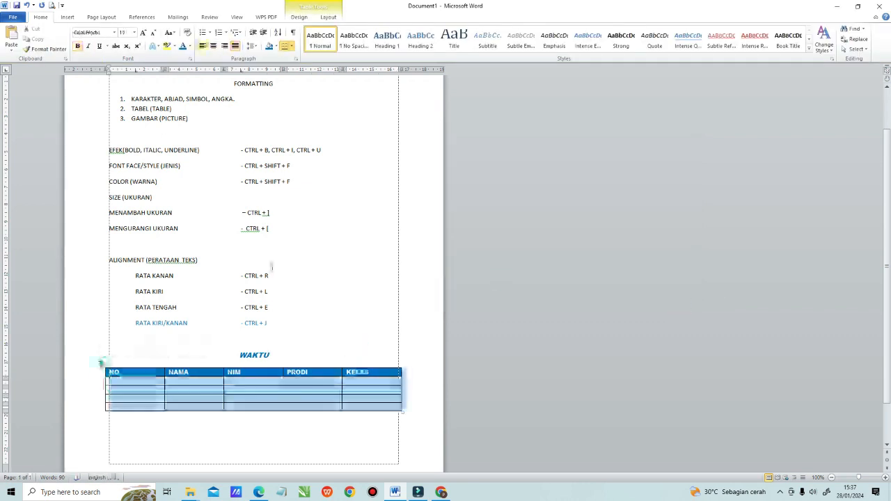
{"action": "left_click", "coordinate": [378, 268]}
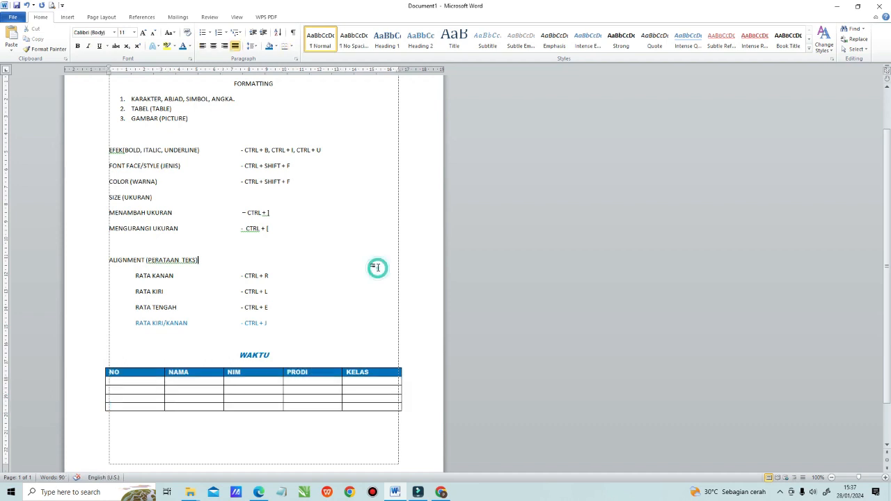
{"action": "left_click", "coordinate": [103, 363]}
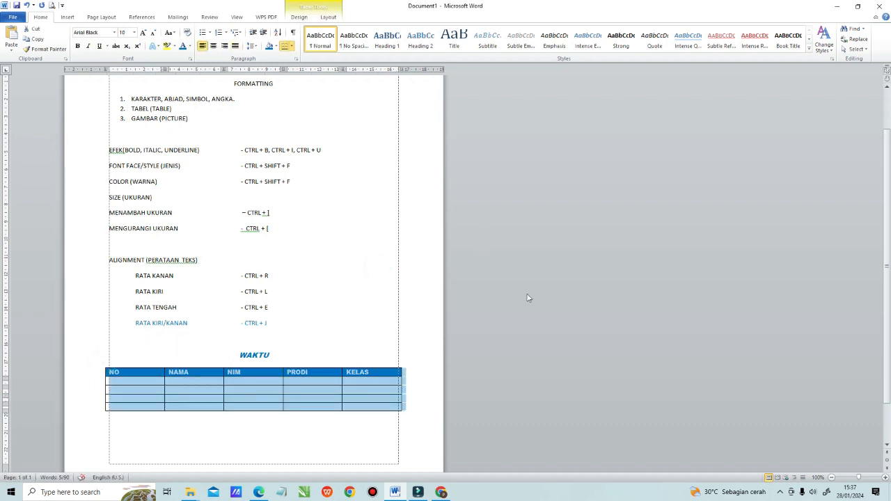
{"action": "scroll", "coordinate": [465, 293], "scroll_direction": "down", "scroll_amount": 1}
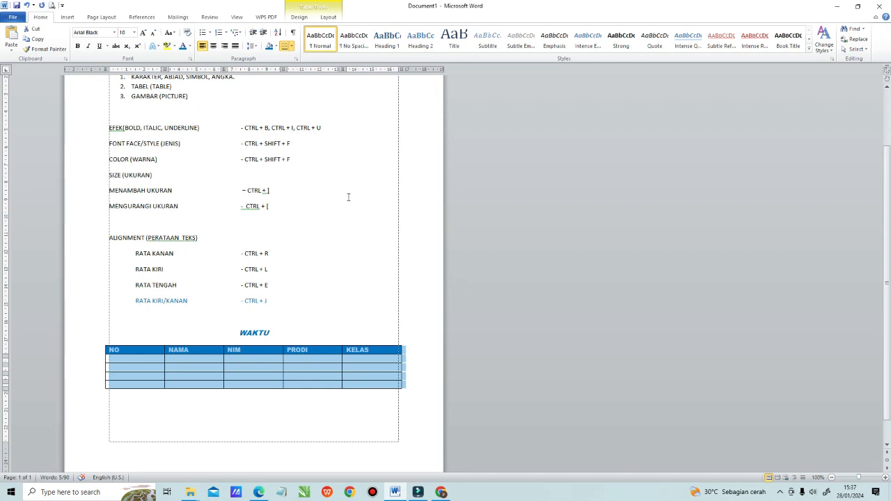
{"action": "scroll", "coordinate": [348, 198], "scroll_direction": "up", "scroll_amount": 2}
{"action": "left_click", "coordinate": [355, 262]}
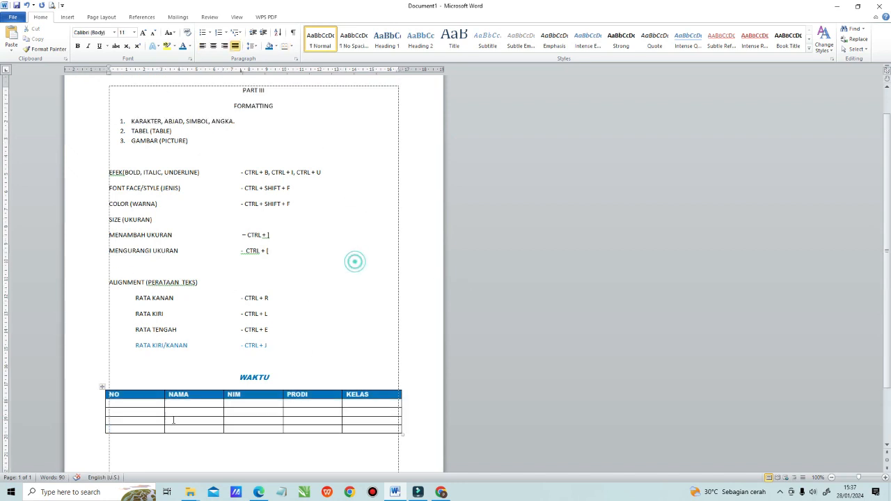
Step: Set the preferred width of all five table columns to 2 cm in the table properties
{"action": "left_click", "coordinate": [101, 389]}
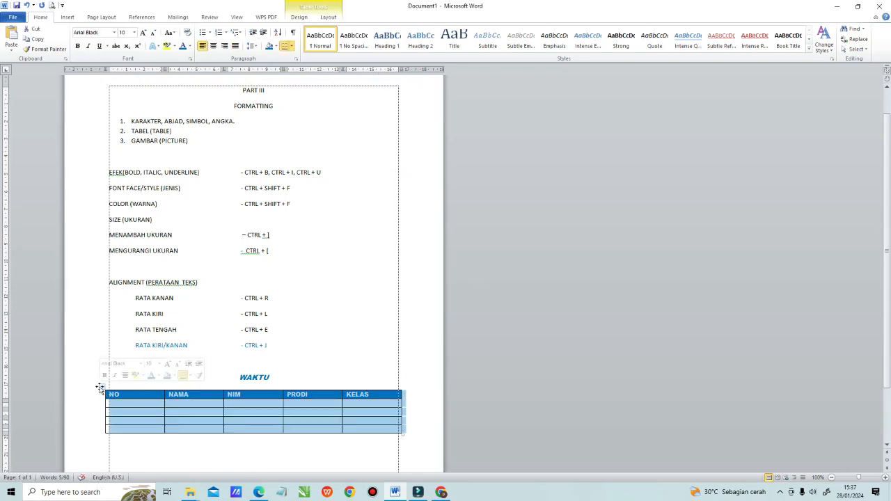
{"action": "right_click", "coordinate": [101, 389]}
{"action": "left_click", "coordinate": [139, 381]}
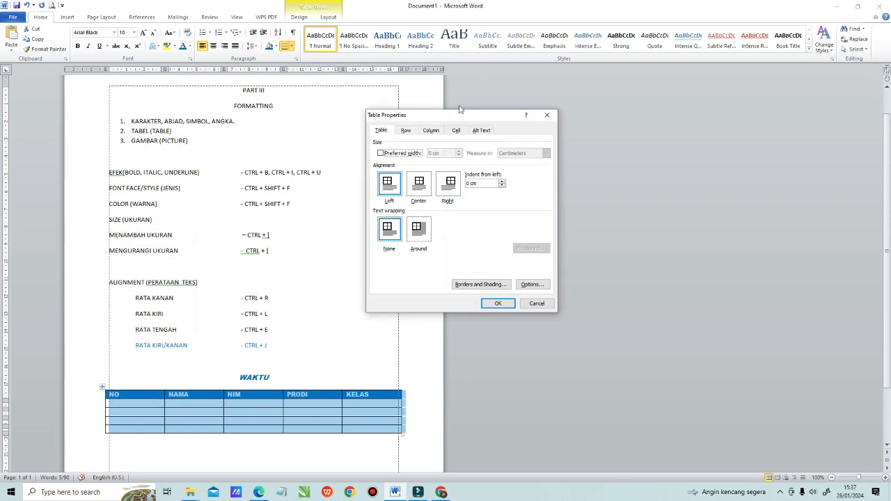
{"action": "left_click", "coordinate": [431, 131]}
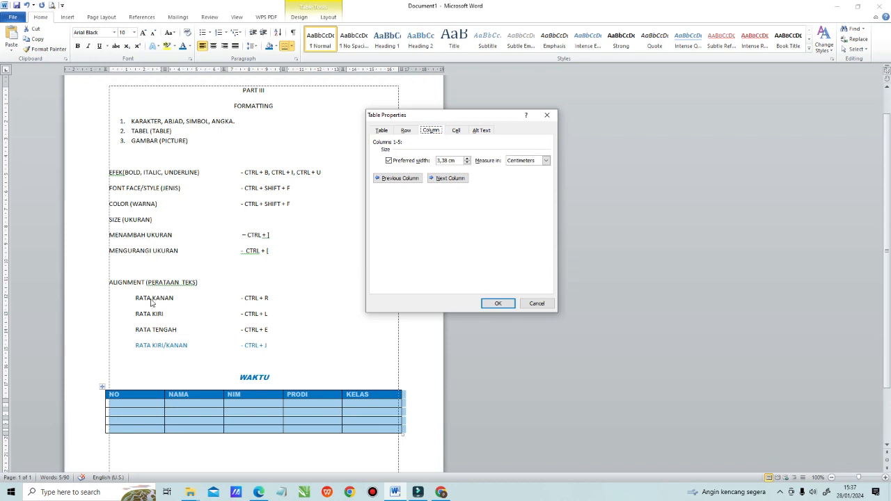
{"action": "double_click", "coordinate": [443, 160]}
{"action": "type", "text": "2"}
{"action": "left_click", "coordinate": [495, 302]}
{"action": "left_click", "coordinate": [292, 406]}
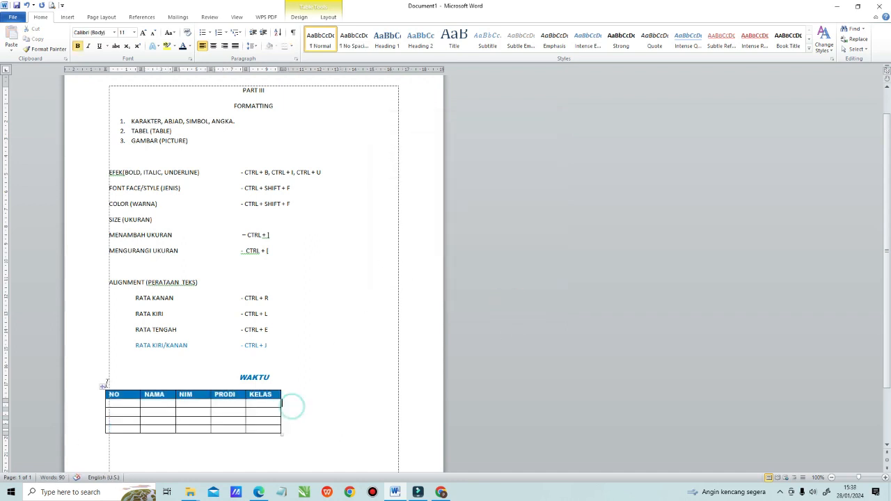
Step: Try center, right and left alignment on the whole table, ending with it centered on the page
{"action": "left_click", "coordinate": [100, 390]}
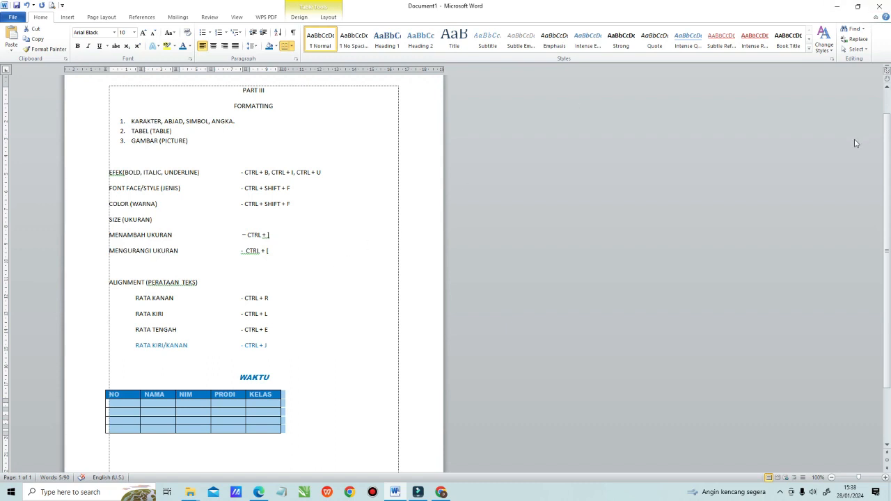
{"action": "key", "text": "ctrl+e"}
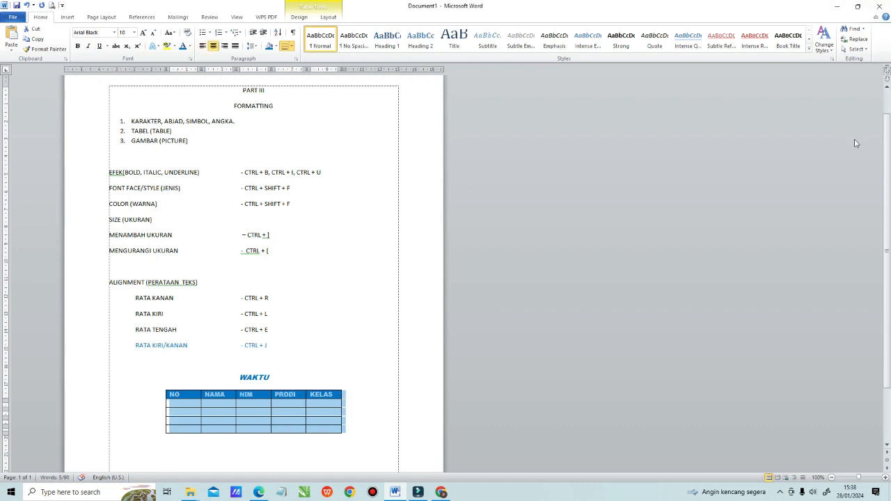
{"action": "key", "text": "ctrl+r"}
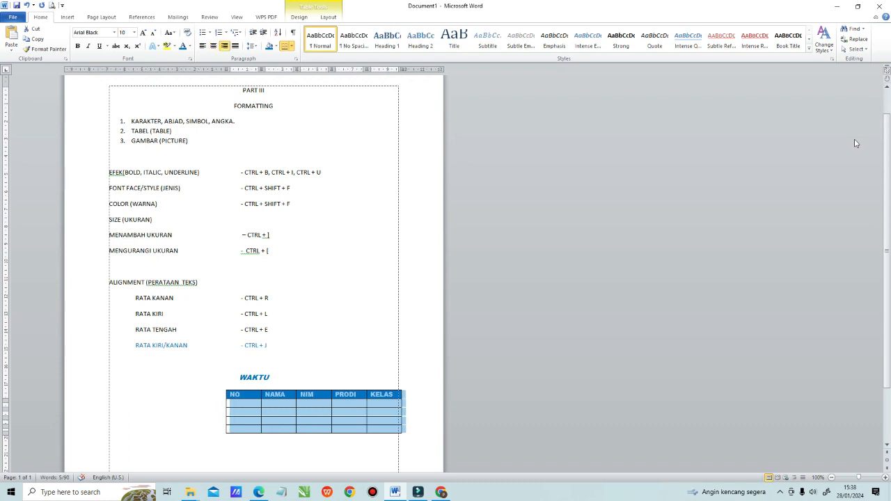
{"action": "key", "text": "ctrl+l"}
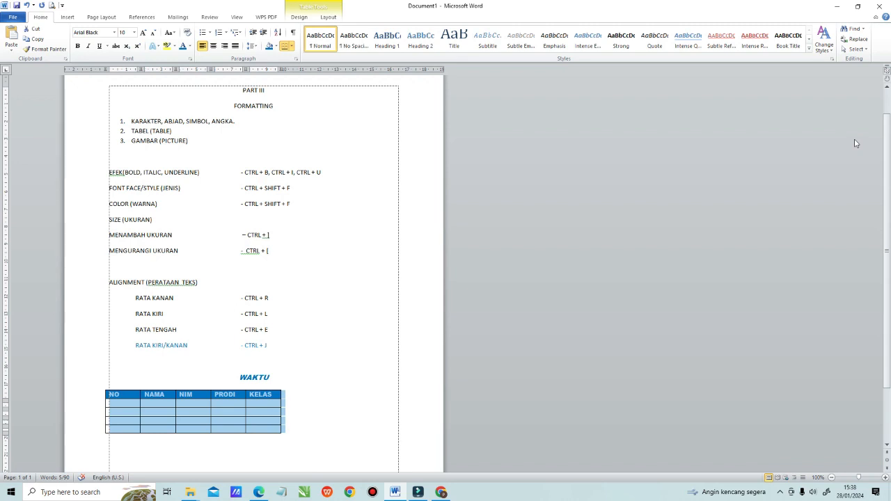
{"action": "key", "text": "ctrl+e"}
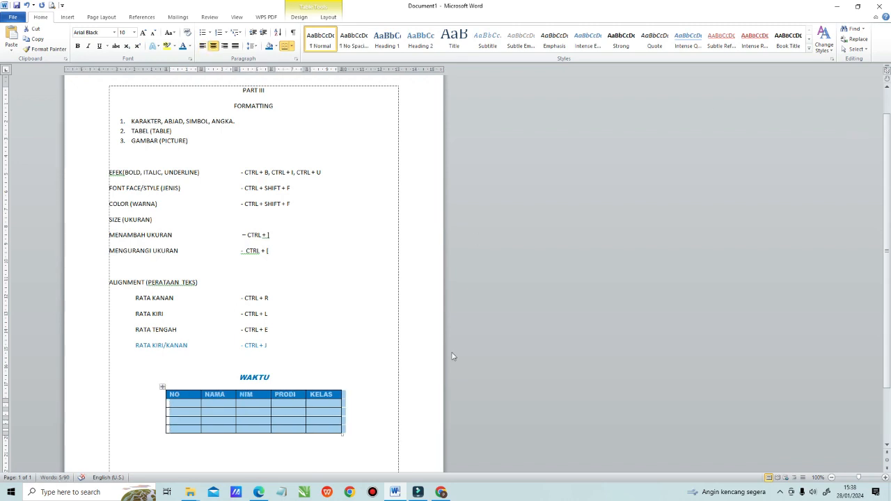
Step: Add an empty row at the end of the table below WAKTU
{"action": "scroll", "coordinate": [397, 348], "scroll_direction": "down", "scroll_amount": 2}
{"action": "left_click", "coordinate": [350, 359]}
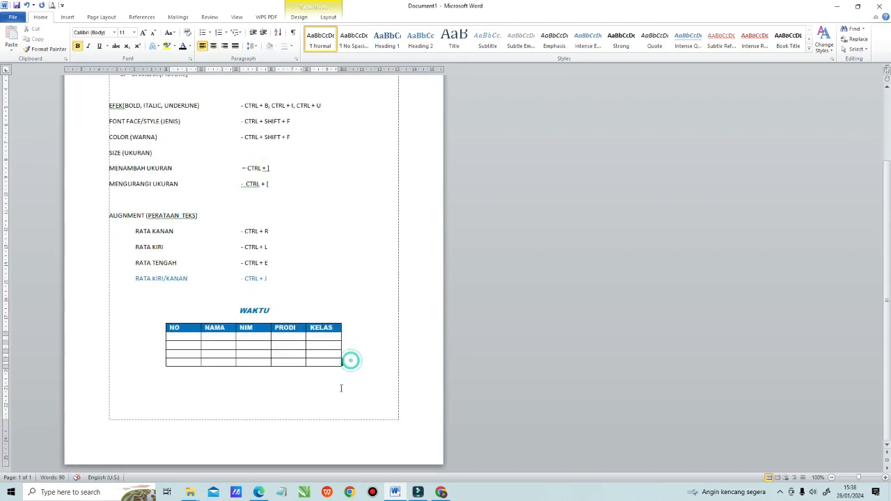
{"action": "key", "text": "Return"}
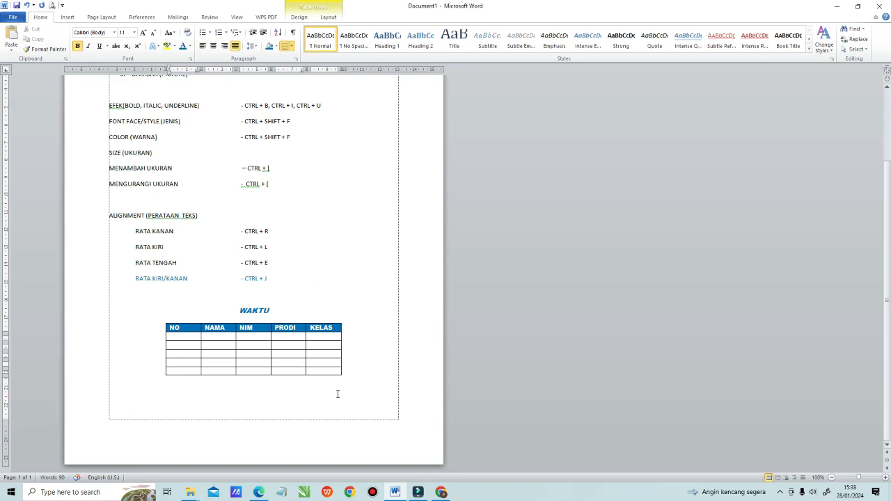
Step: Insert a page break below the table to start a second page
{"action": "left_click", "coordinate": [302, 413]}
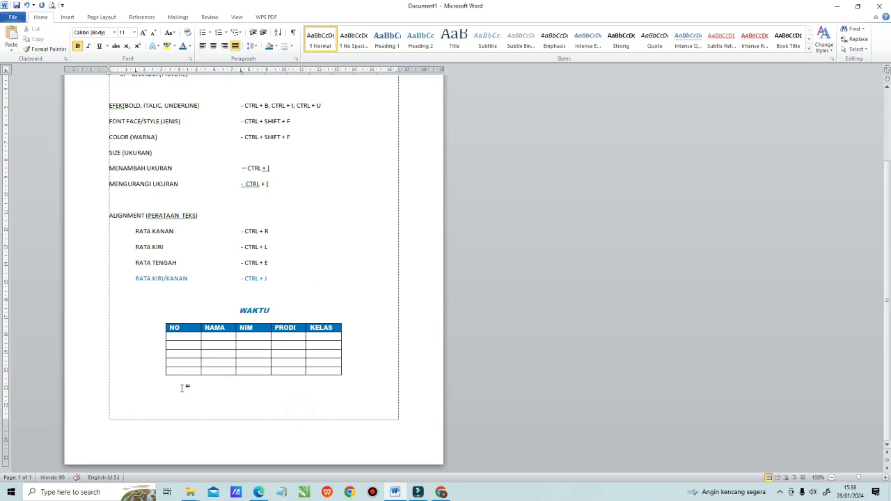
{"action": "key", "text": "ctrl+Return"}
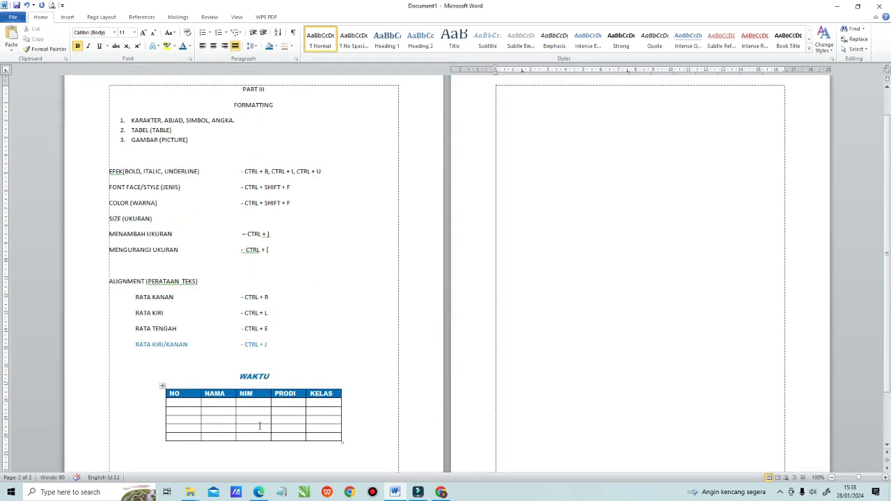
{"action": "scroll", "coordinate": [640, 248], "scroll_direction": "down", "scroll_amount": 2}
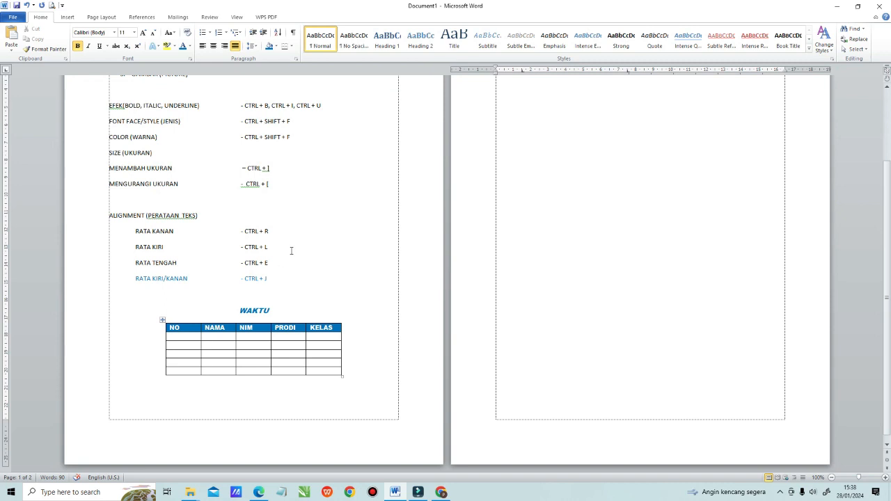
{"action": "scroll", "coordinate": [674, 222], "scroll_direction": "up", "scroll_amount": 2}
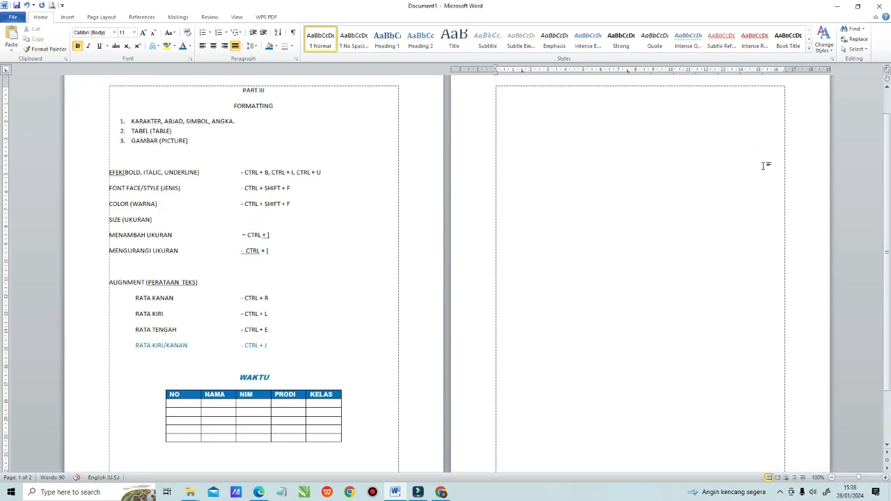
Step: Draw a curved ribbon banner about 5.6 cm high and 10.7 cm wide in the upper part of the second page
{"action": "left_click", "coordinate": [68, 16]}
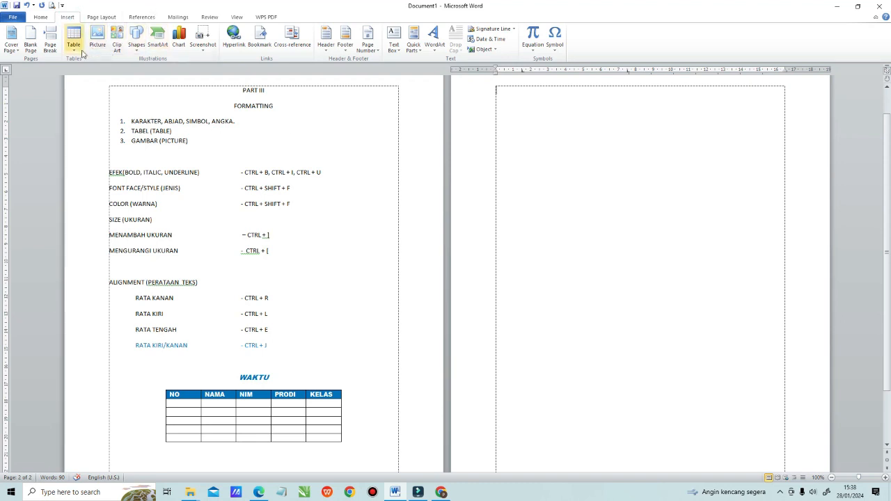
{"action": "left_click", "coordinate": [137, 40]}
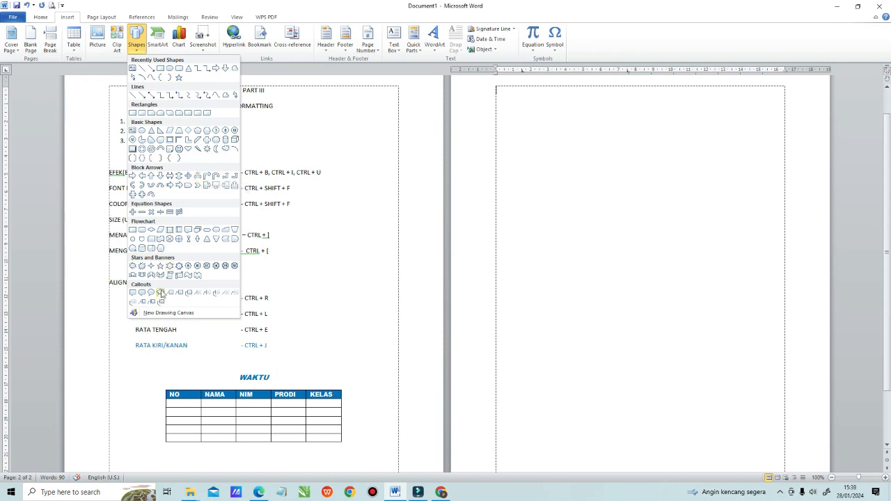
{"action": "left_click", "coordinate": [151, 275]}
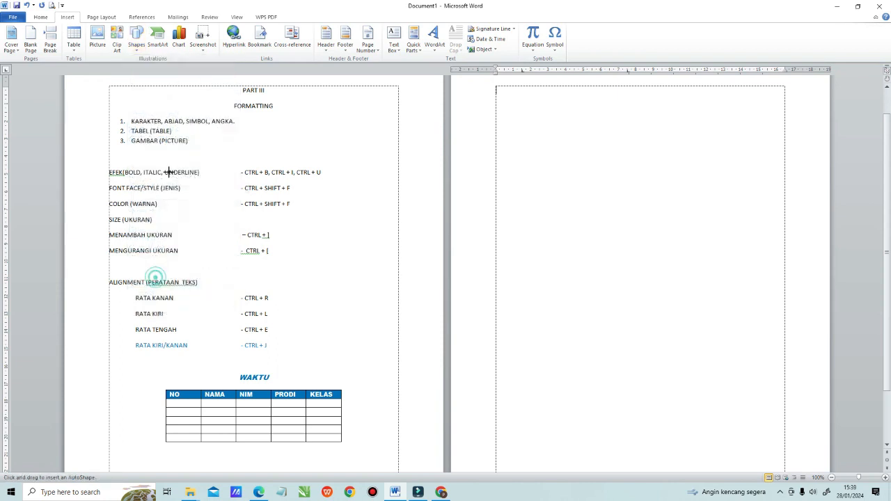
{"action": "mouse_move", "coordinate": [545, 135]}
{"action": "left_mouse_down"}
{"action": "mouse_move", "coordinate": [718, 215]}
{"action": "mouse_move", "coordinate": [734, 235]}
{"action": "left_mouse_up"}
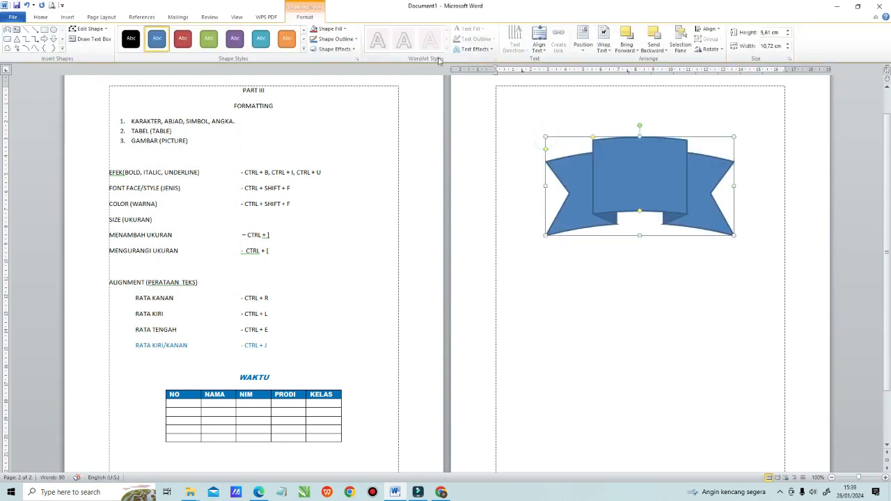
Step: Look through the fill colors, gradients and textures available for the ribbon banner without applying any
{"action": "left_click", "coordinate": [343, 29]}
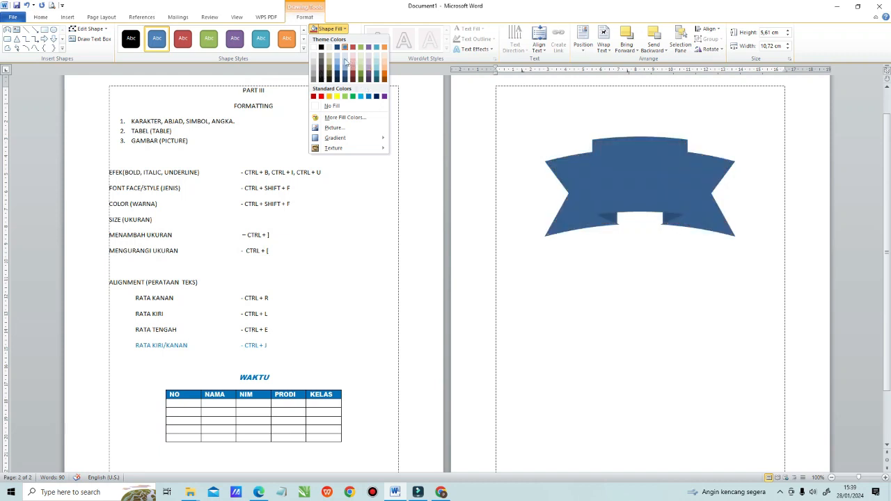
{"action": "left_click", "coordinate": [348, 137]}
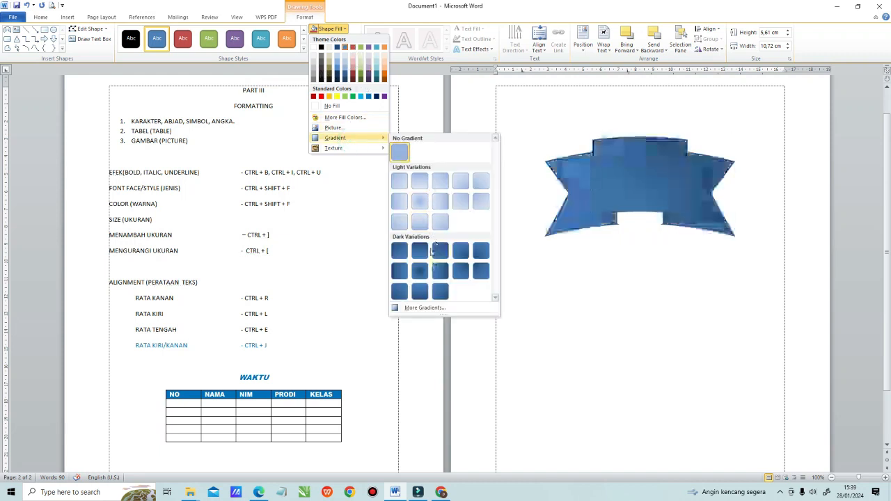
{"action": "mouse_move", "coordinate": [371, 151]}
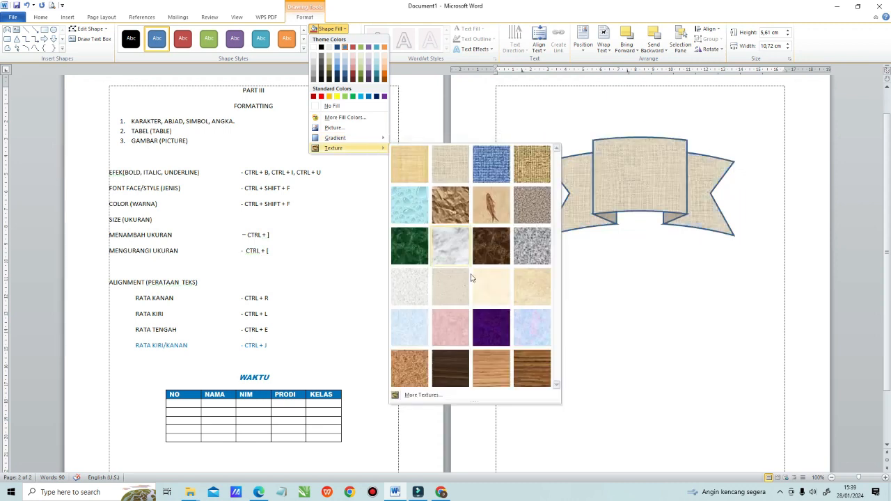
{"action": "left_click", "coordinate": [362, 10]}
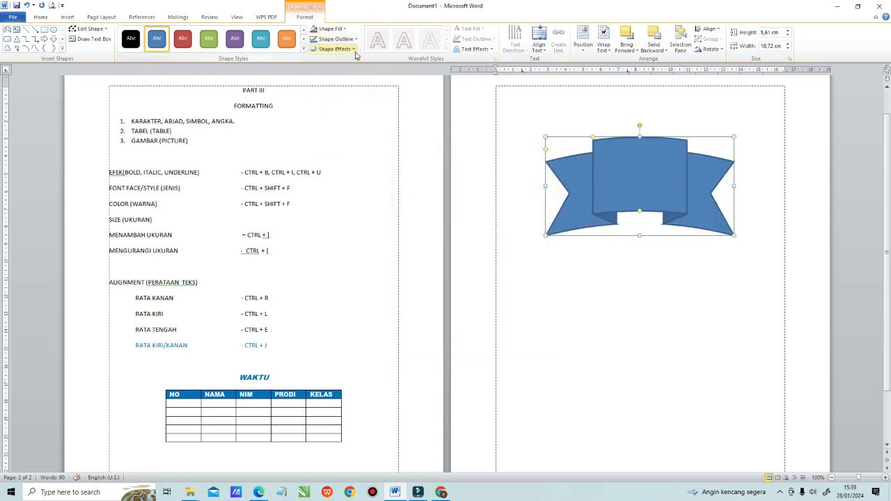
Step: Look through the outline color, weight, dash and arrow options for the ribbon banner without applying any
{"action": "left_click", "coordinate": [355, 39]}
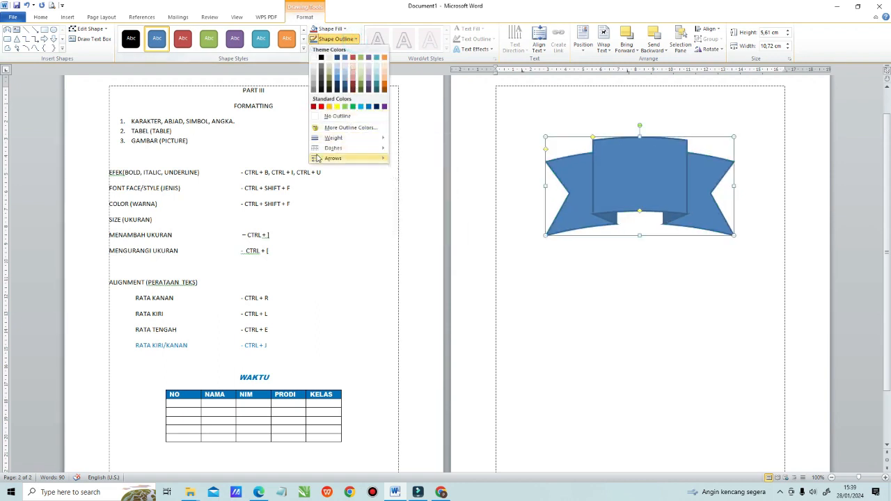
{"action": "mouse_move", "coordinate": [327, 138]}
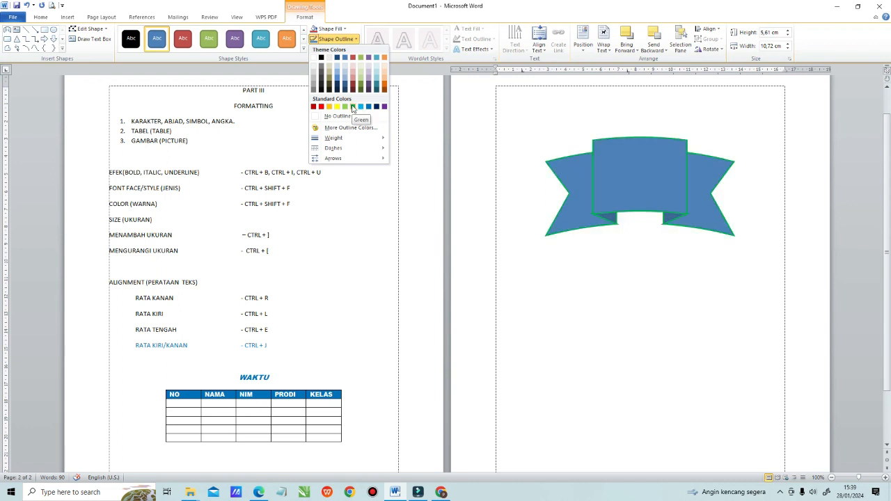
{"action": "left_click", "coordinate": [358, 41]}
{"action": "left_click", "coordinate": [357, 39]}
{"action": "left_click", "coordinate": [365, 28]}
{"action": "left_click", "coordinate": [356, 39]}
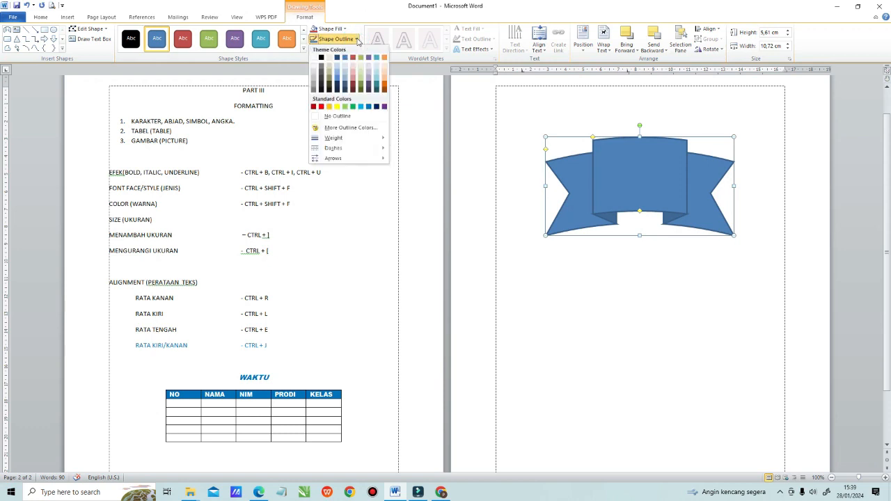
{"action": "left_click", "coordinate": [593, 272]}
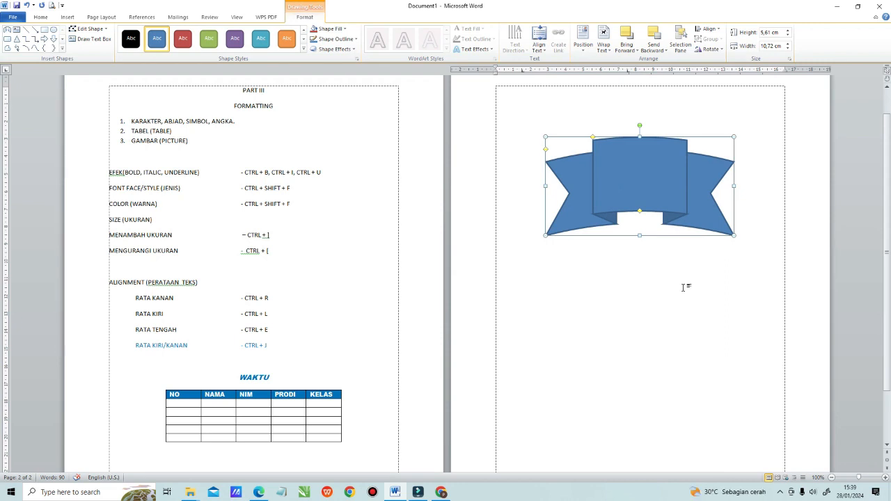
Step: Reselect the ribbon banner and look through its page position options without choosing one
{"action": "left_click", "coordinate": [658, 298]}
{"action": "left_click", "coordinate": [677, 173]}
{"action": "left_click", "coordinate": [621, 360]}
{"action": "left_click", "coordinate": [629, 198]}
{"action": "left_click", "coordinate": [583, 42]}
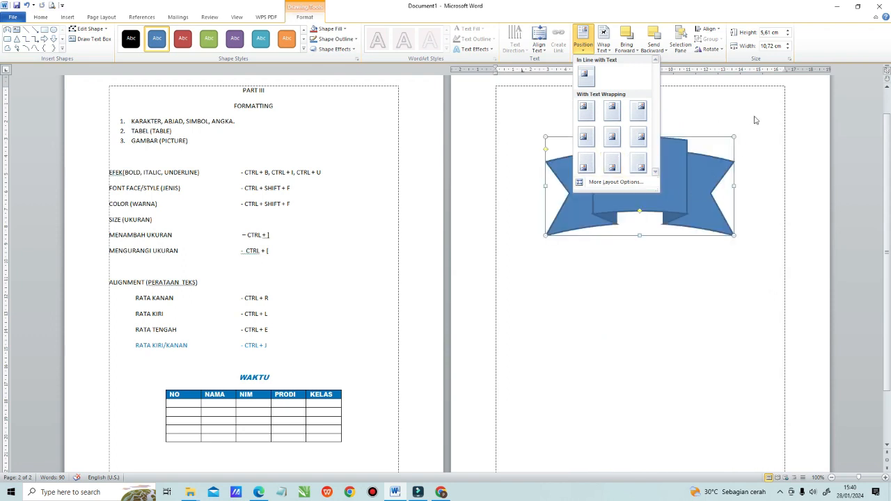
{"action": "left_click", "coordinate": [753, 117]}
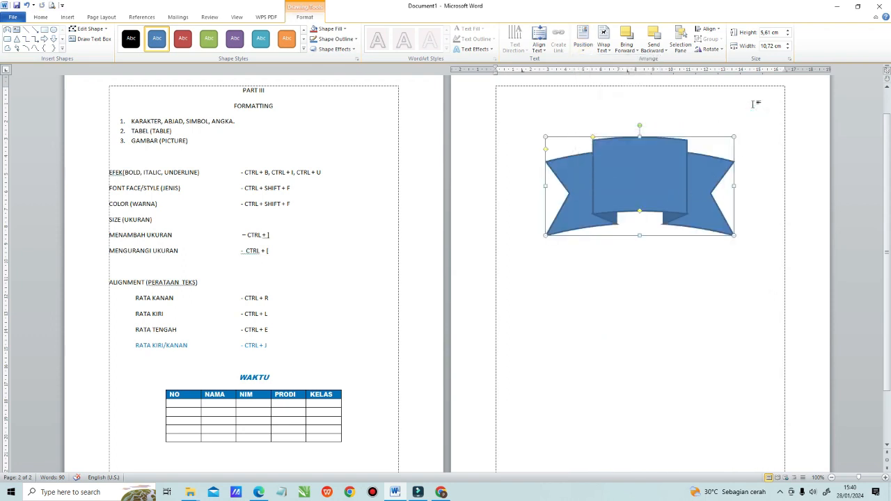